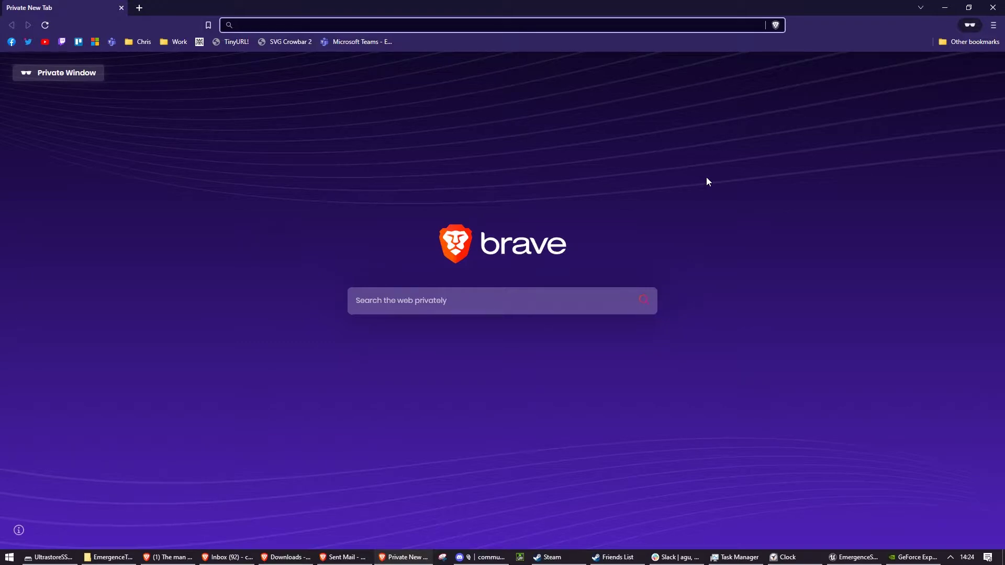
Open the CrucibleNetworksLtd/EmergenceSDKUnreal repository on GitHub and go to the v0.2.0 entry on its releases page.
type("github.com")
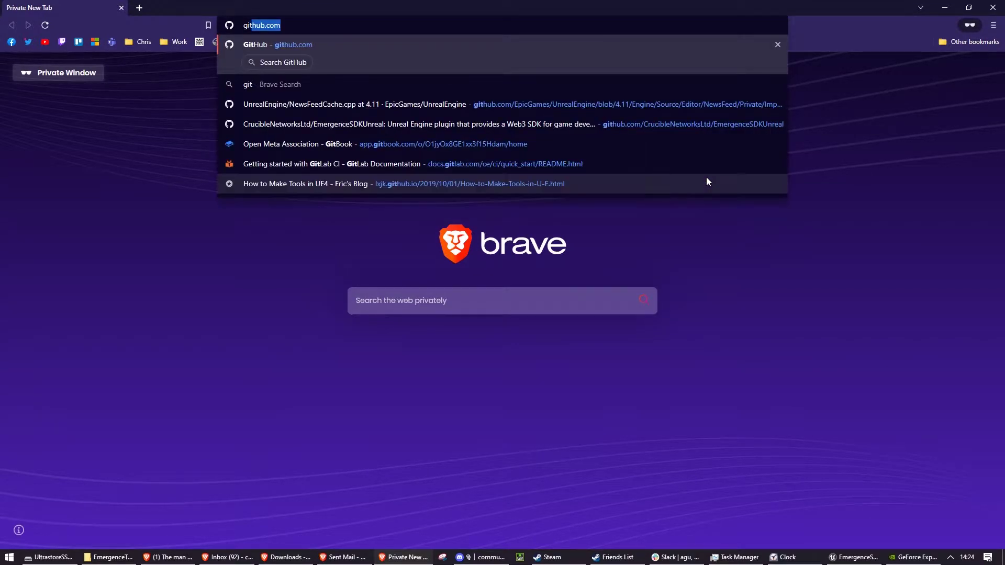
type("/c")
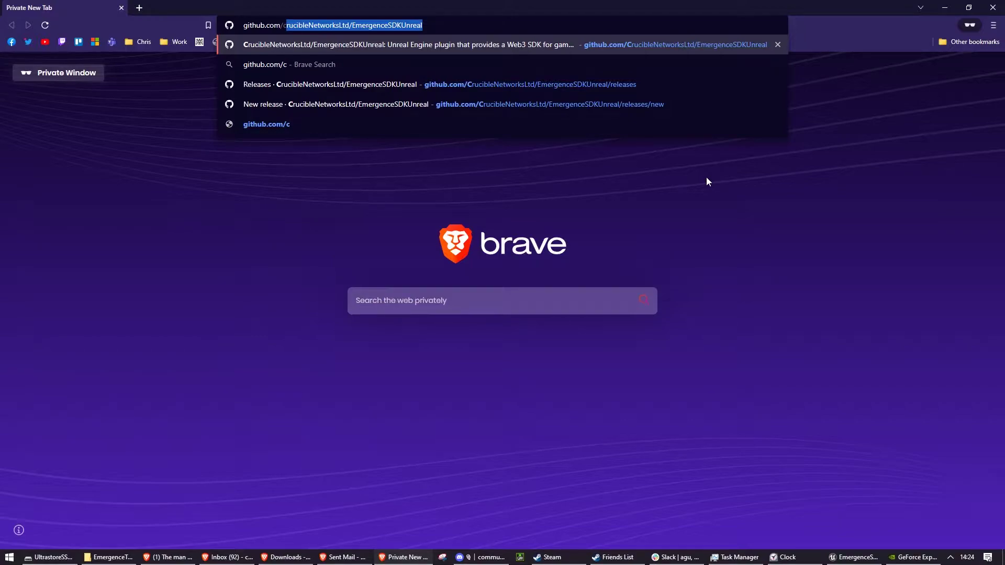
key("Return")
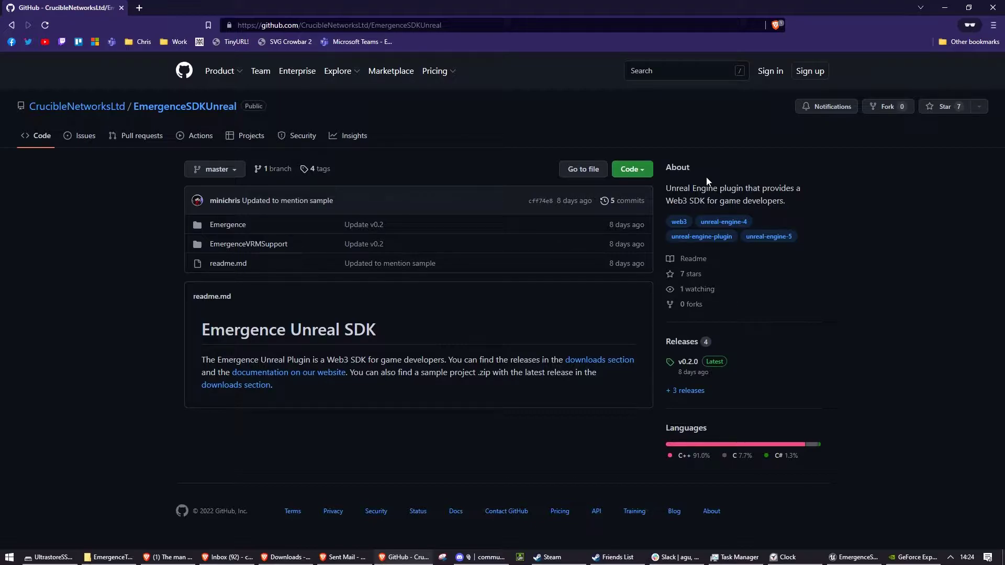
left_click(687, 346)
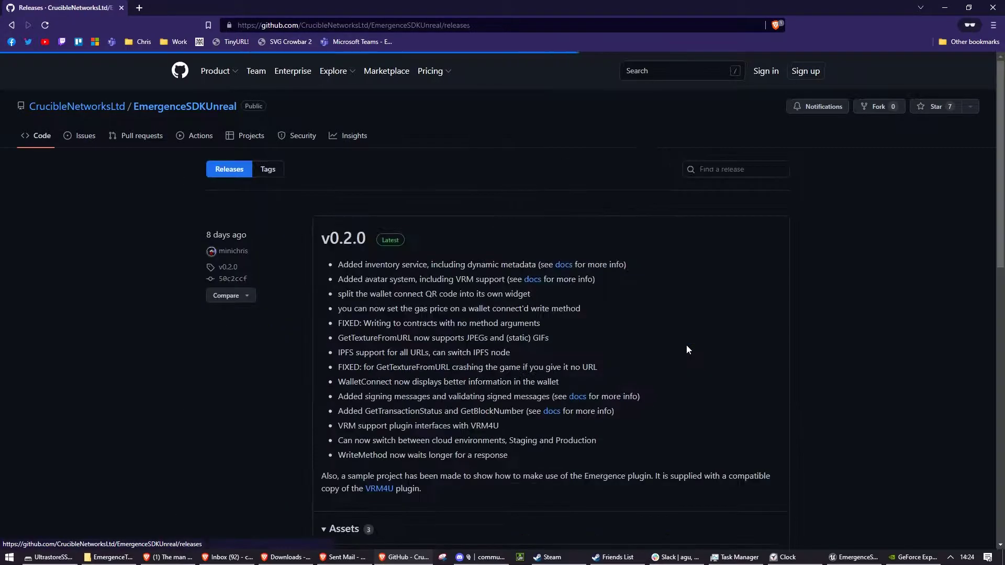
scroll(609, 327, "down", 2)
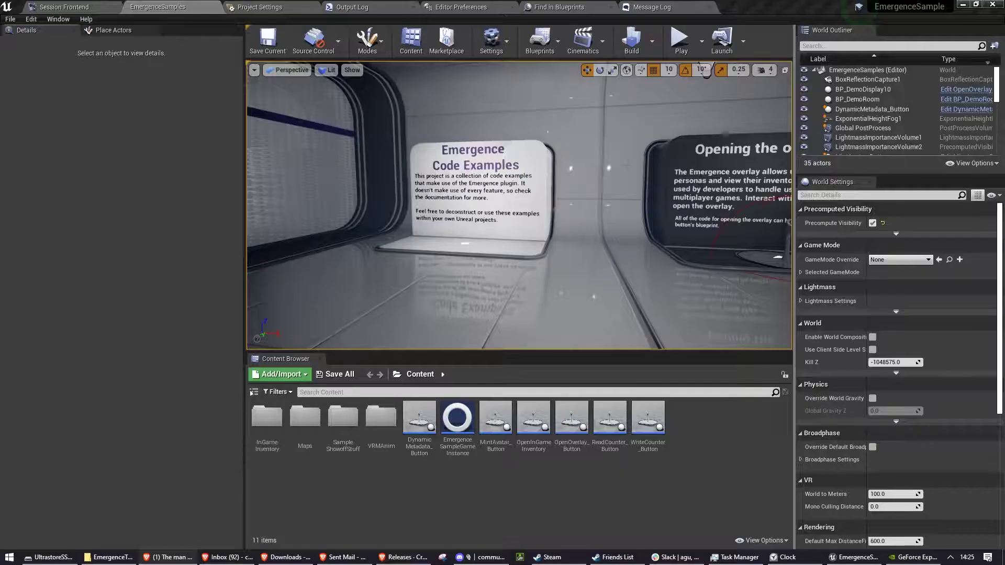
In the Unreal Editor, start playing the EmergenceSamples level and walk the character to the Reading and Writing to Smart Contracts display.
right_click_drag(519, 205, 324, 194)
right_click_drag(270, 79, 270, 79)
key("alt+p")
key("a")
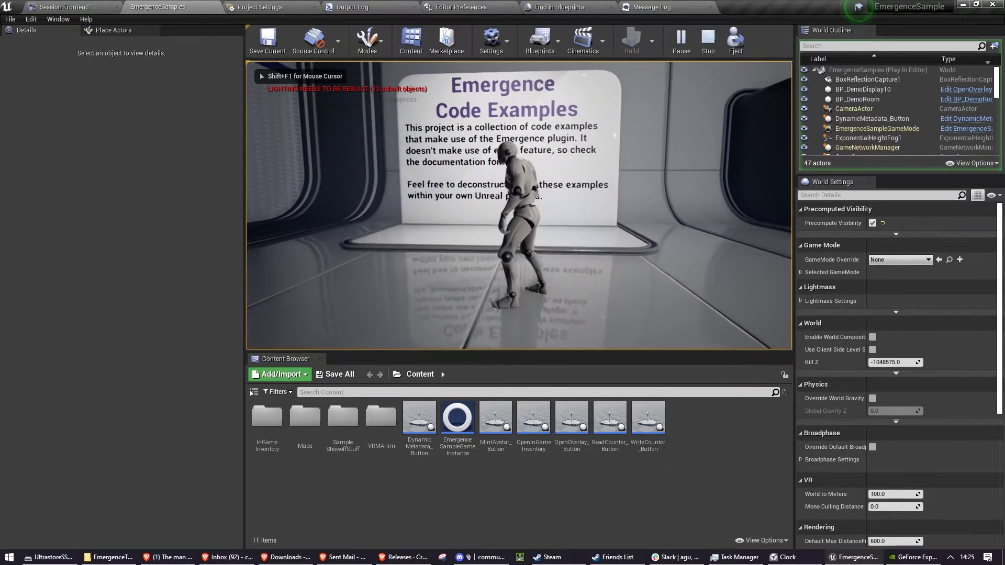
key("w")
key("d")
key("d")
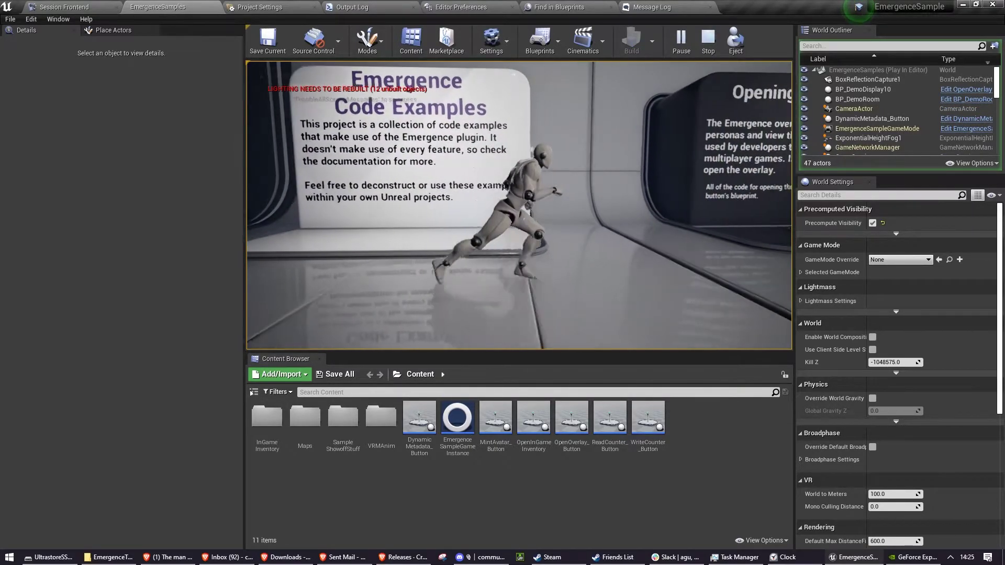
key("w")
key("d")
key("w")
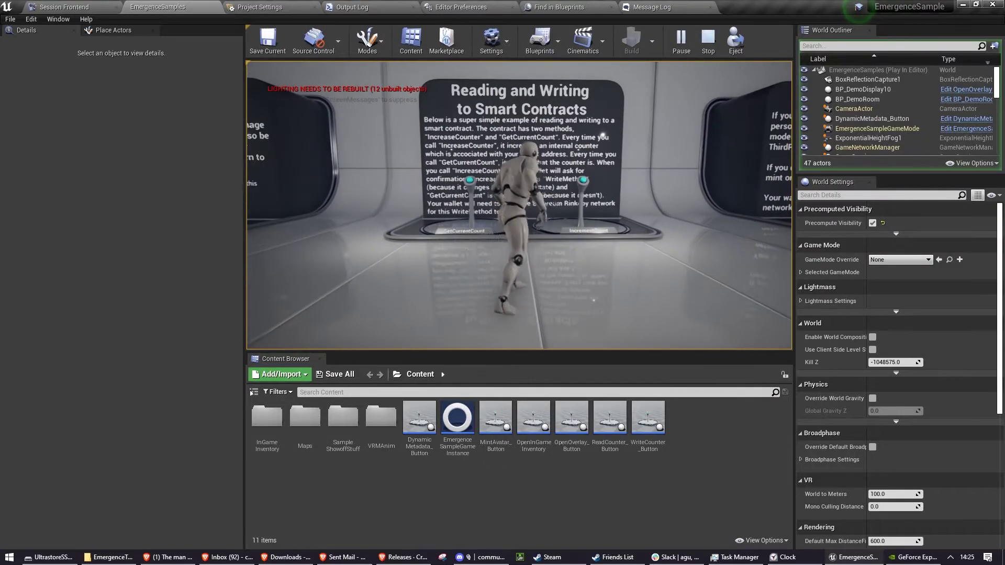
Walk the character past the Emergence Avatars and Inventory Service displays to the Dynamic Metadata display.
key("d")
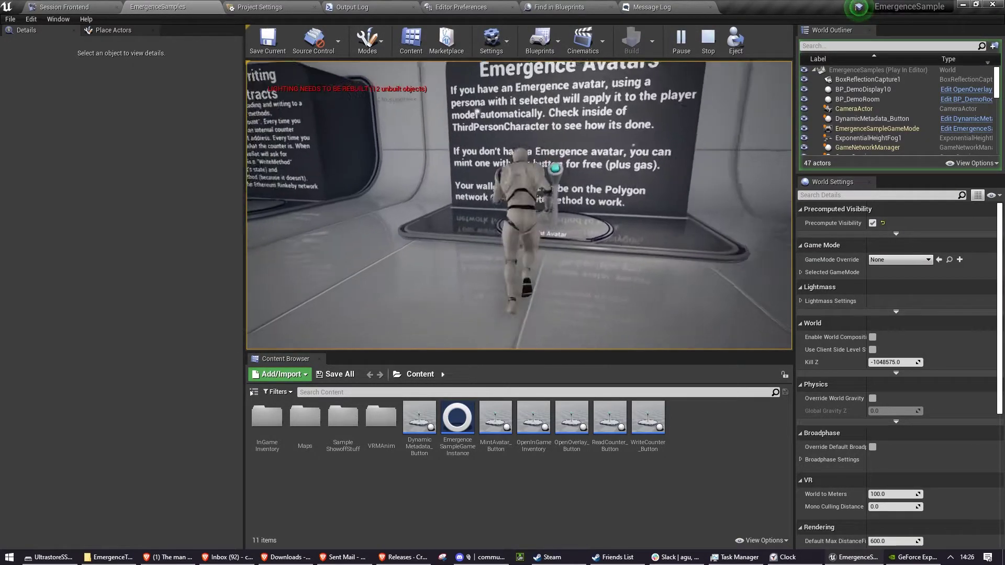
key("d")
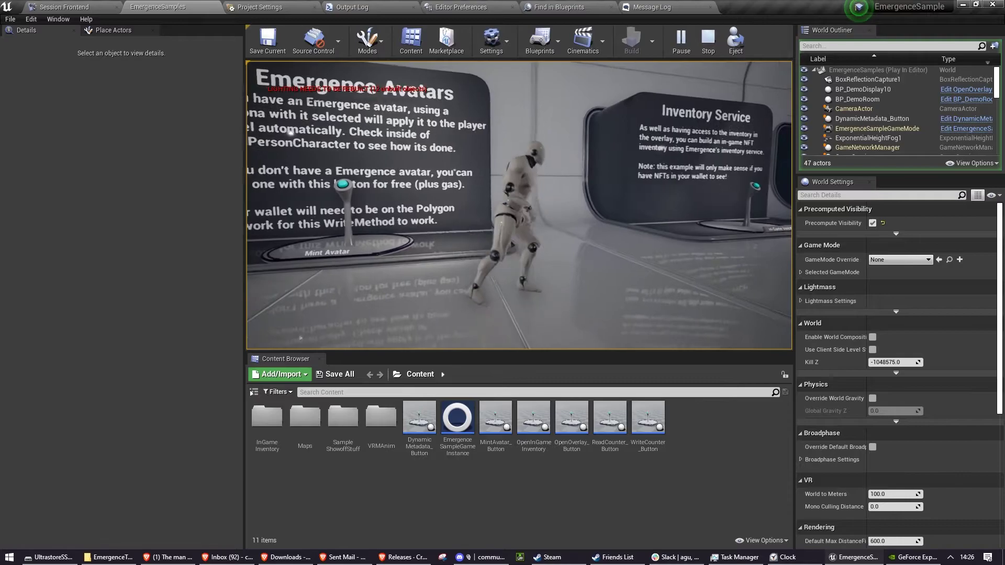
key("a")
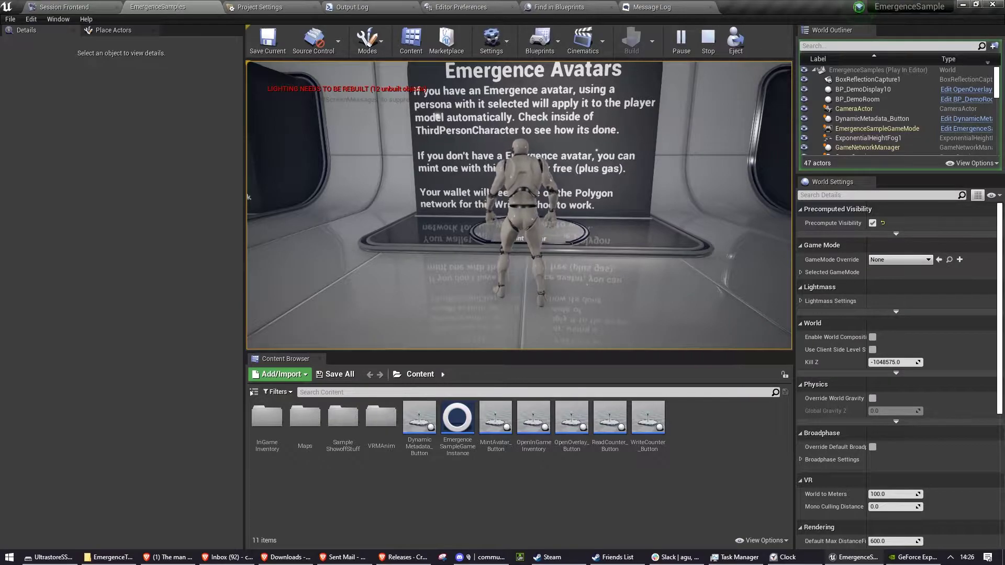
key("d")
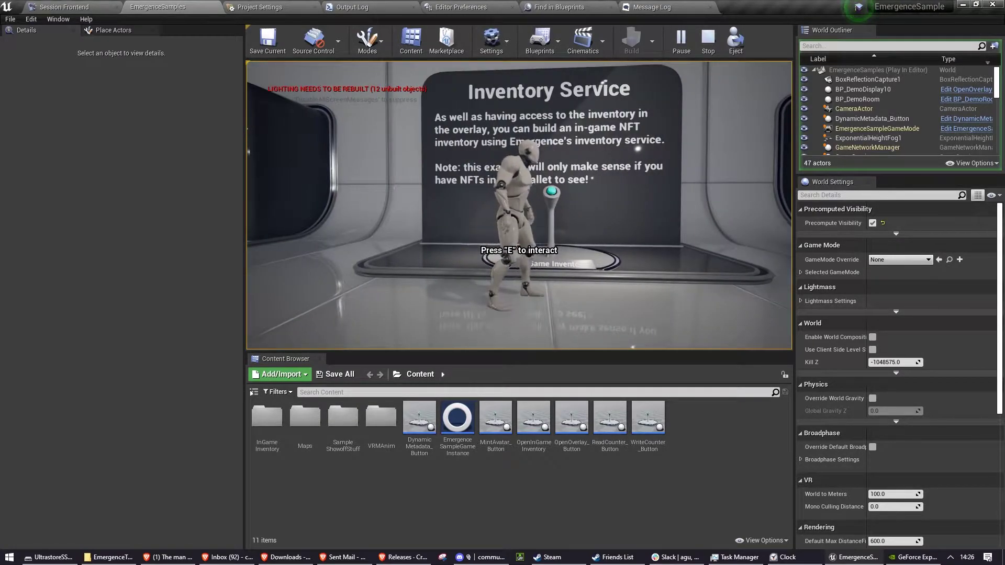
key("d")
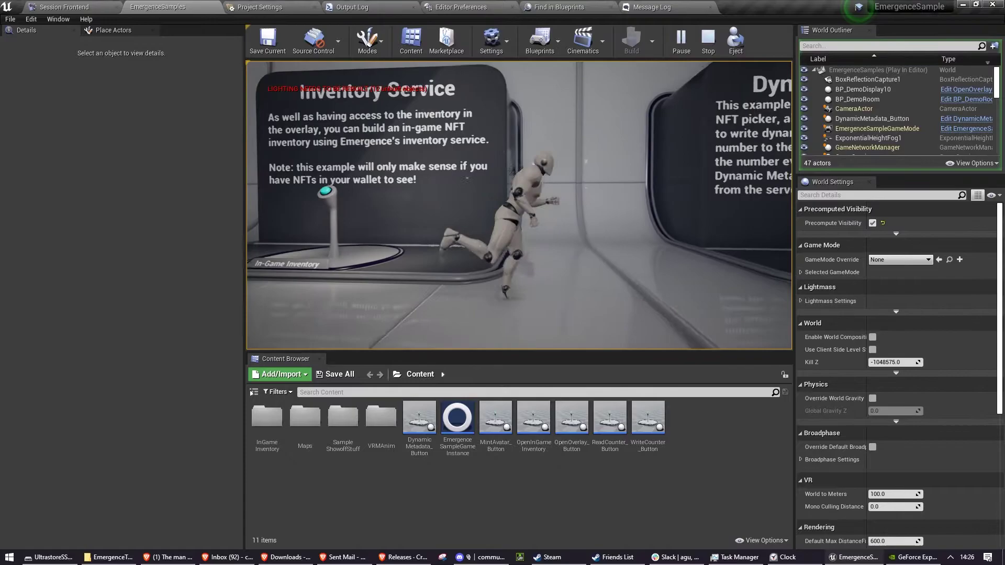
key("s")
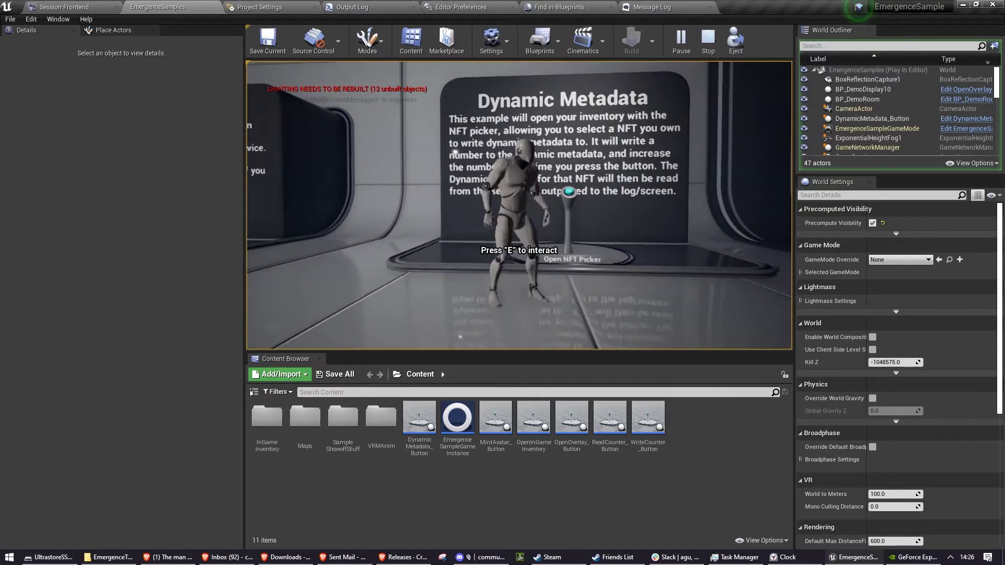
Walk the character back to the Opening the overlay display and stop the play session.
key("d")
key("w")
key("a")
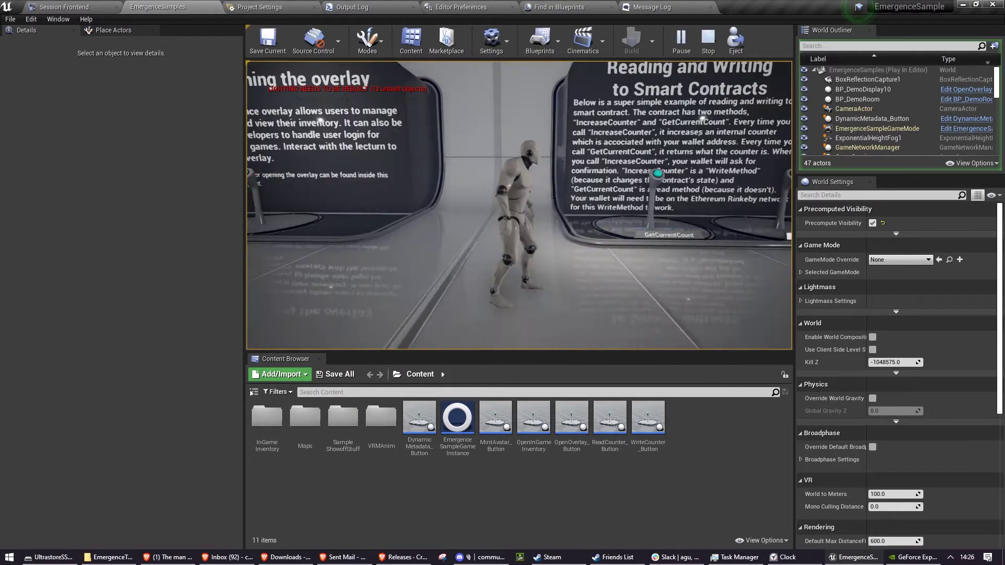
key("s")
key("d")
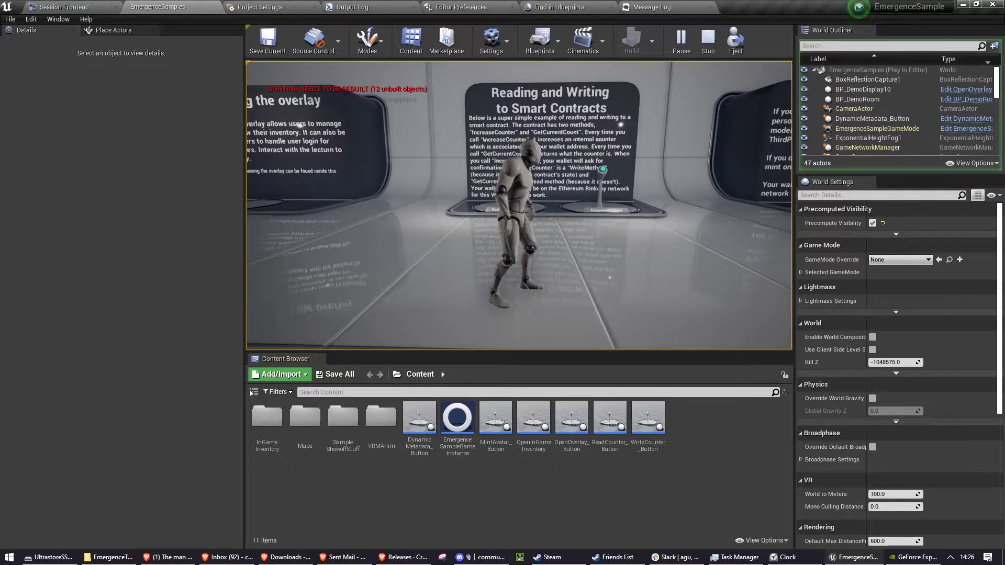
key("a")
key("w")
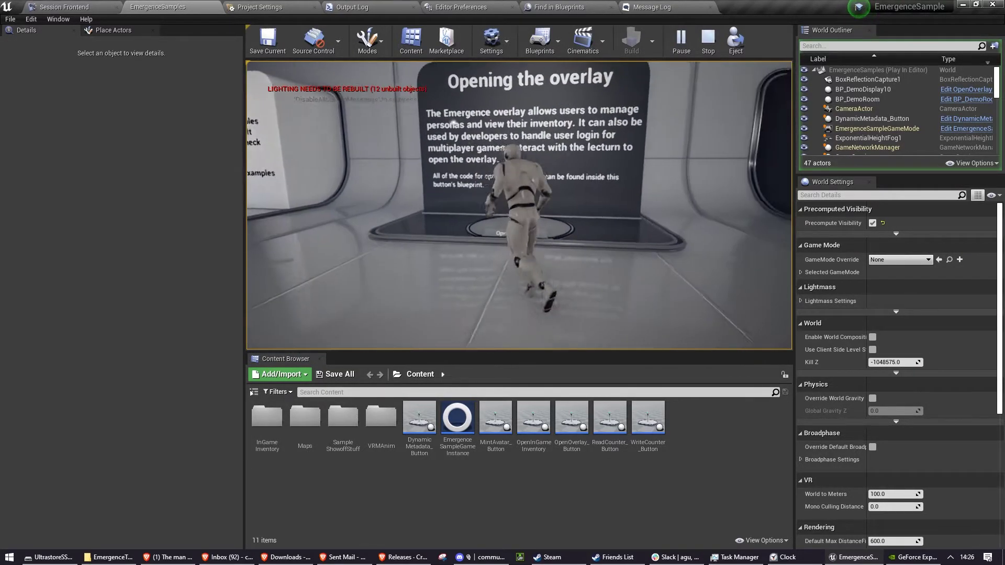
key("s")
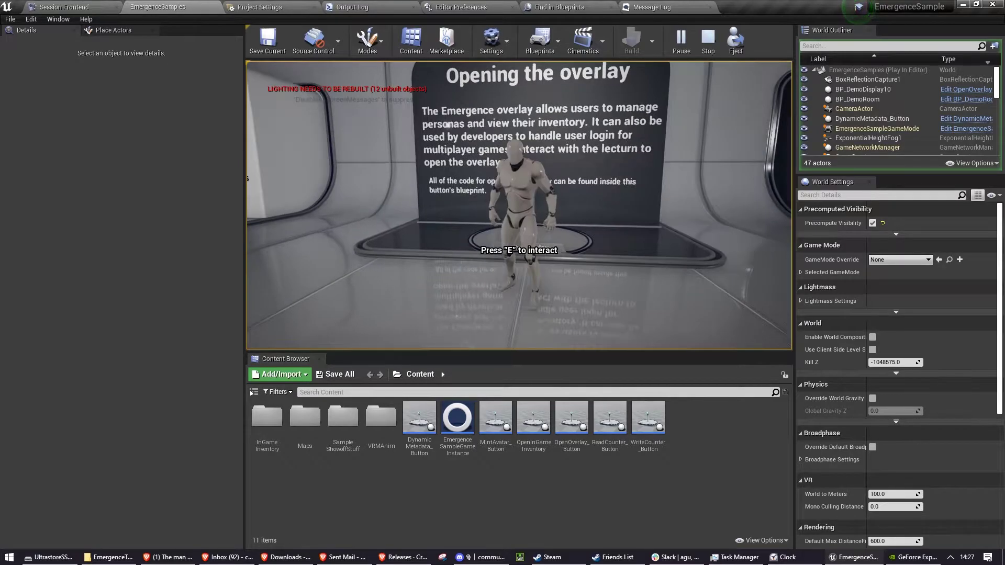
key("Escape")
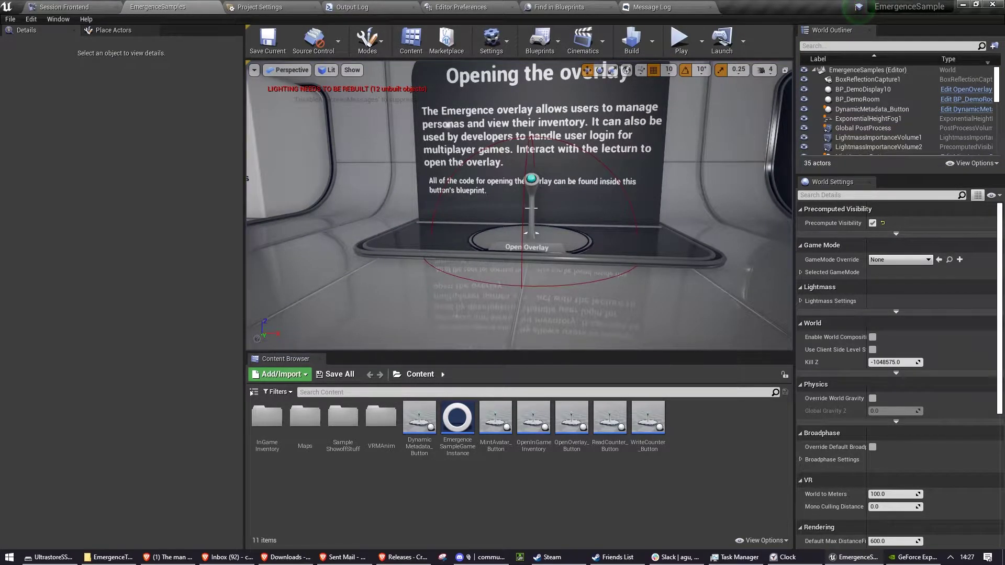
Open the blueprint of the GetCurrentCount button in the level, view its event graph and close it.
left_click(531, 208)
key("d")
right_click_drag(680, 209, 678, 220)
left_click(525, 226)
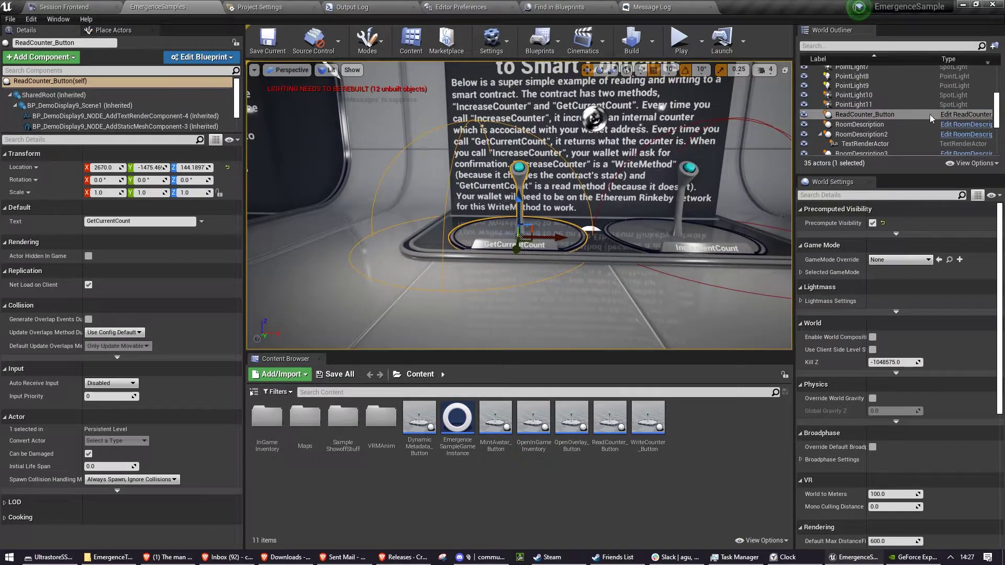
left_click(965, 116)
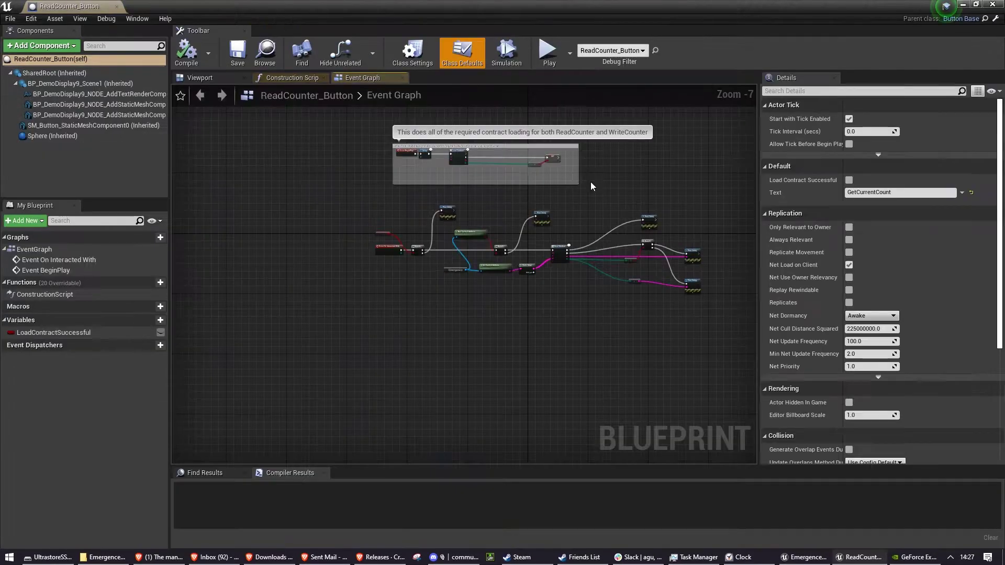
left_click(116, 6)
Open the blueprint of the Open Overlay button and examine the nodes following Event On Interacted With.
key("a")
right_click_drag(524, 209, 513, 209)
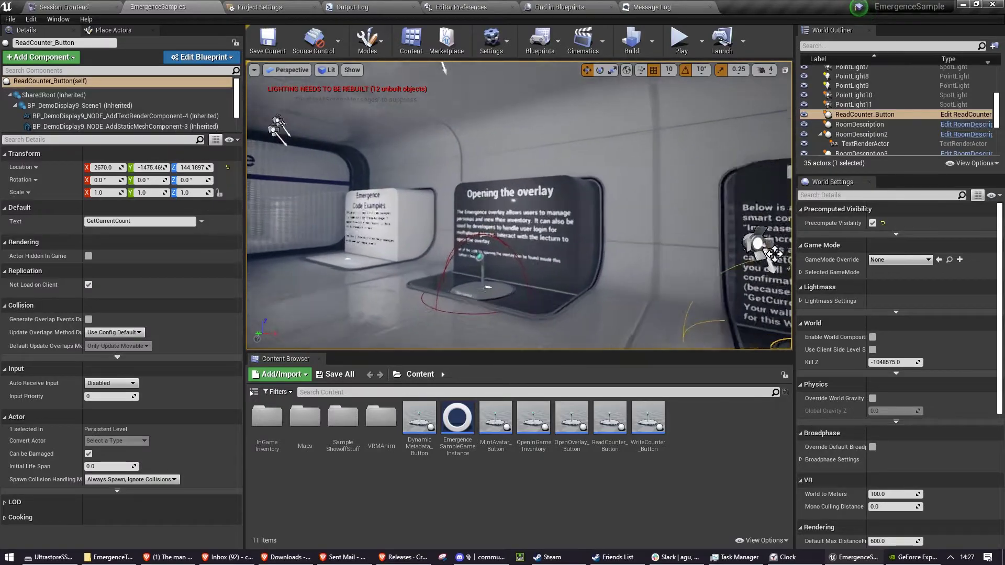
left_click(545, 252)
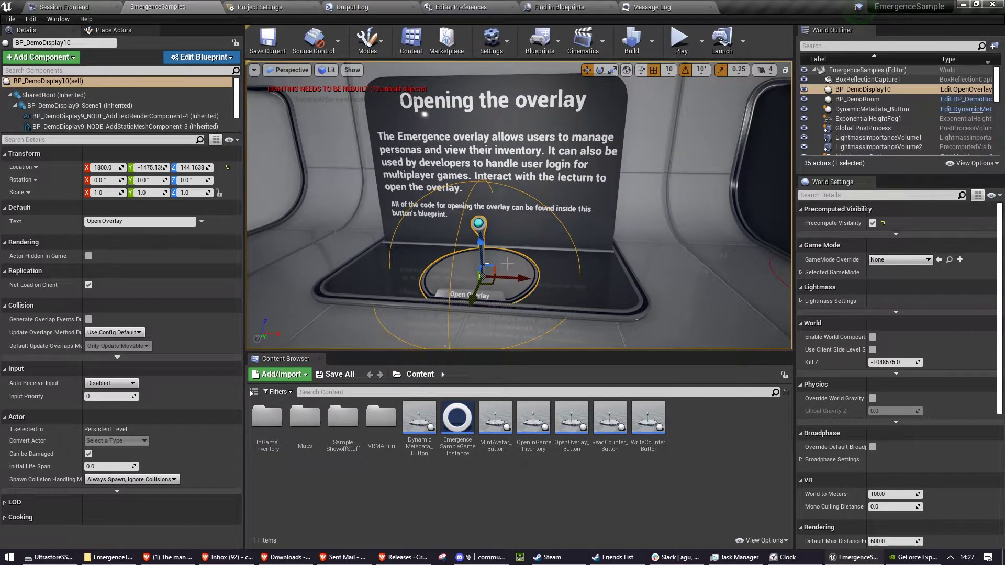
left_click(966, 89)
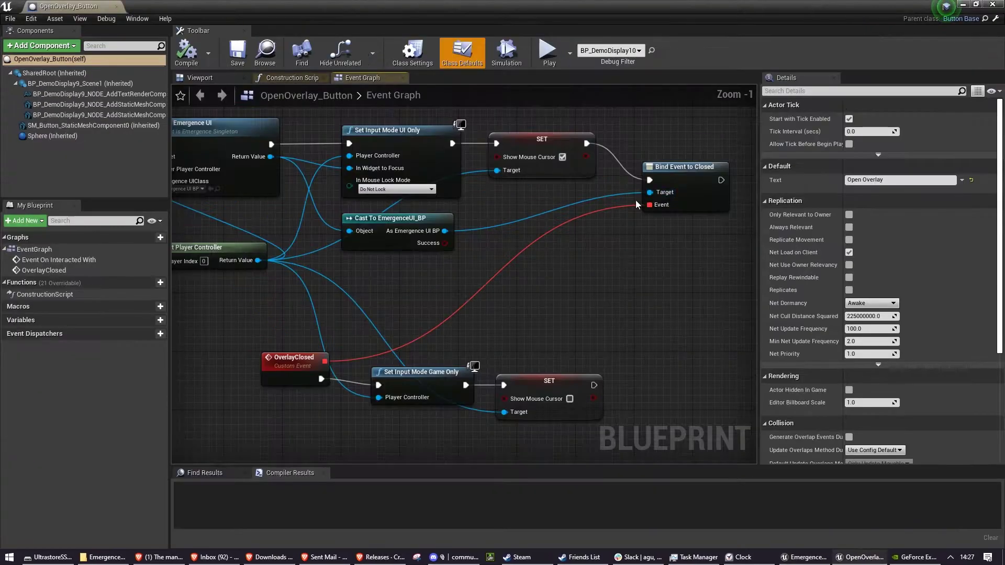
right_click_drag(436, 251, 684, 261)
right_click_drag(469, 242, 480, 293)
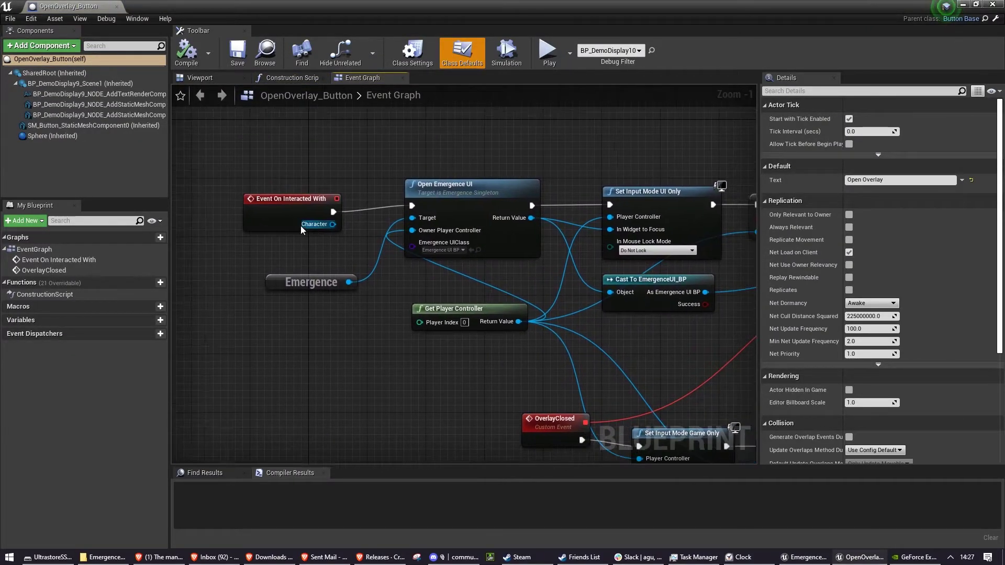
left_click_drag(278, 212, 285, 204)
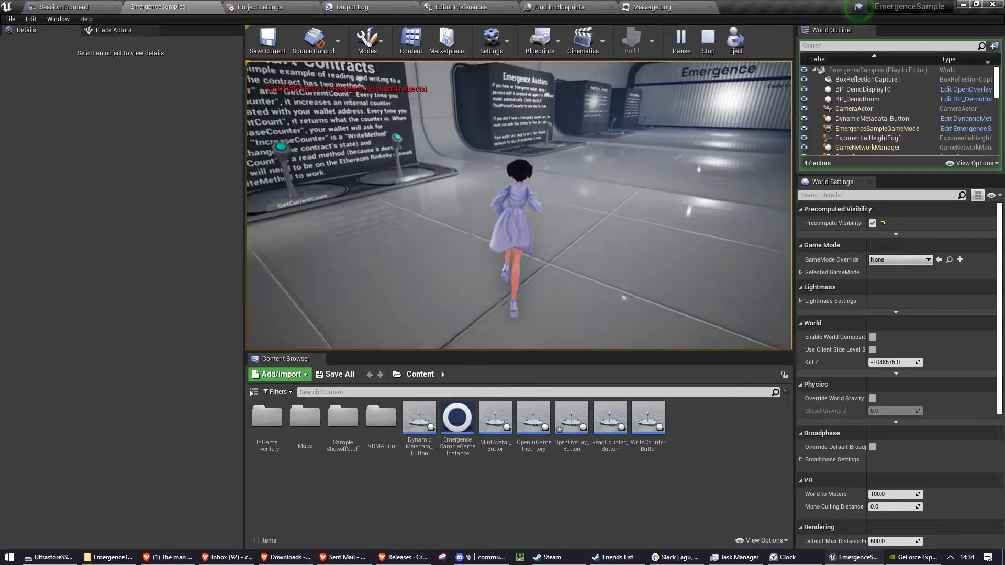
Walk the avatar to the Emergence Avatars display in the running level and stop the play session.
key("w")
key("d")
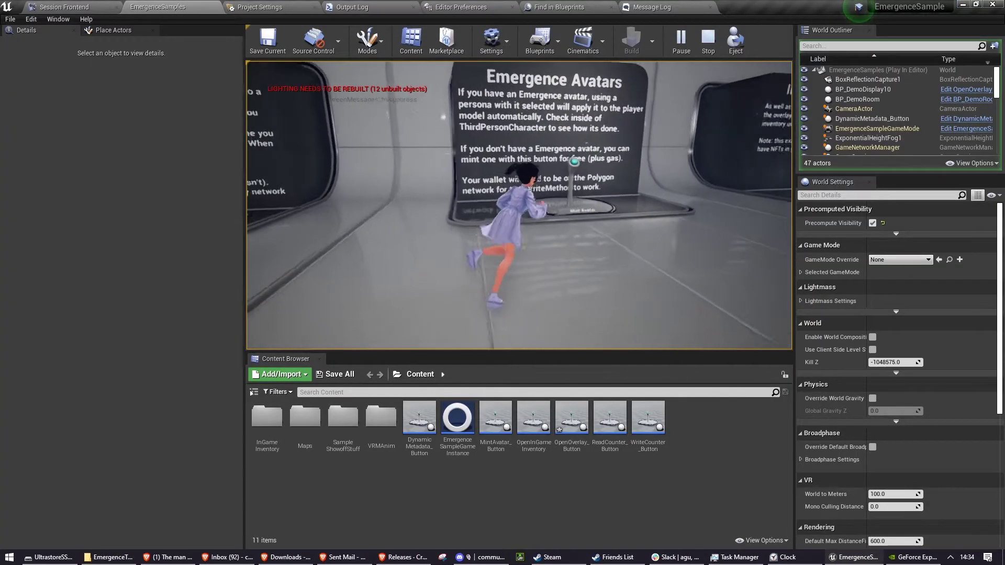
key("w")
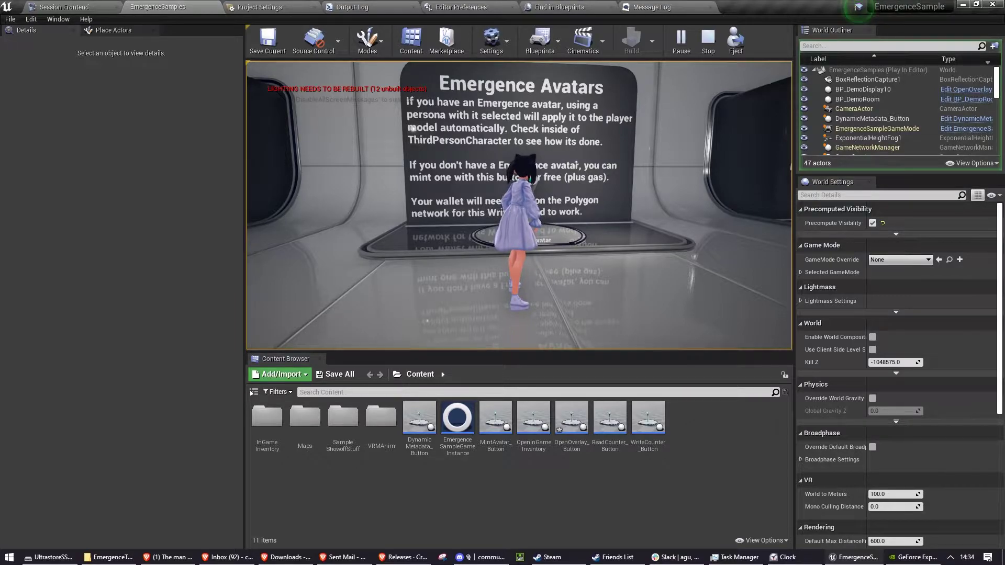
key("Escape")
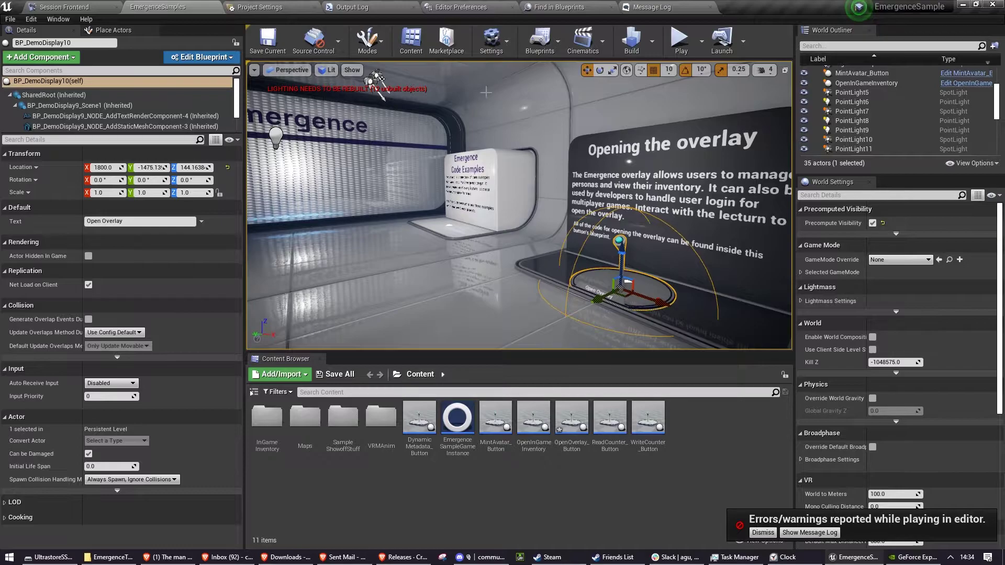
Open the game mode's ThirdPersonCharacter pawn blueprint, examine its VRM avatar loading section and close it.
left_click(540, 41)
mouse_move(586, 143)
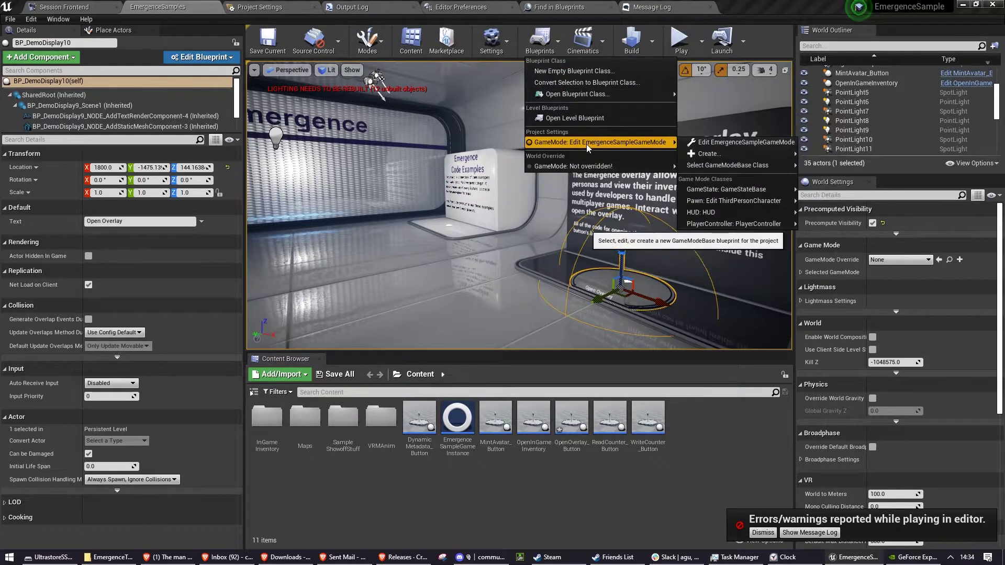
mouse_move(758, 201)
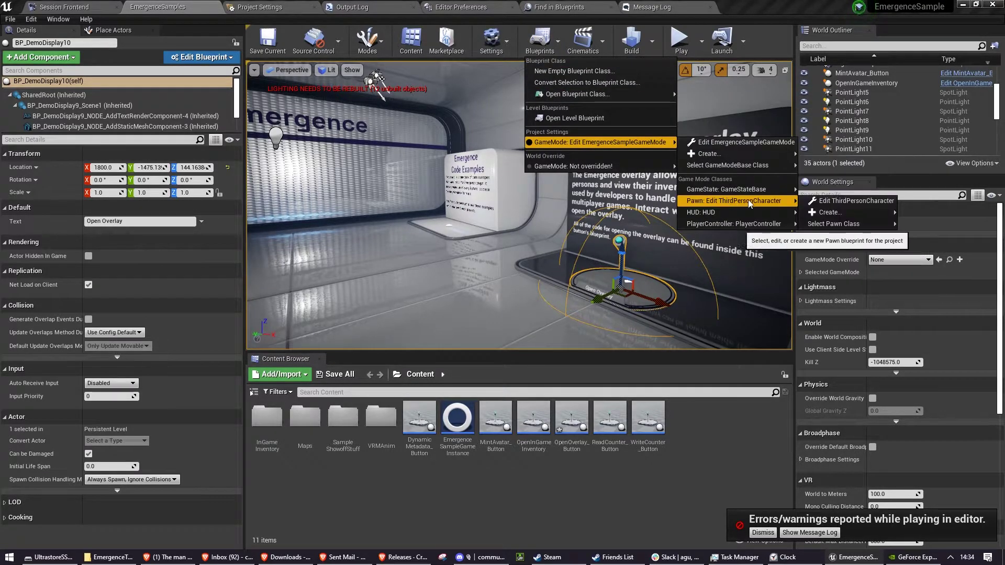
left_click(820, 206)
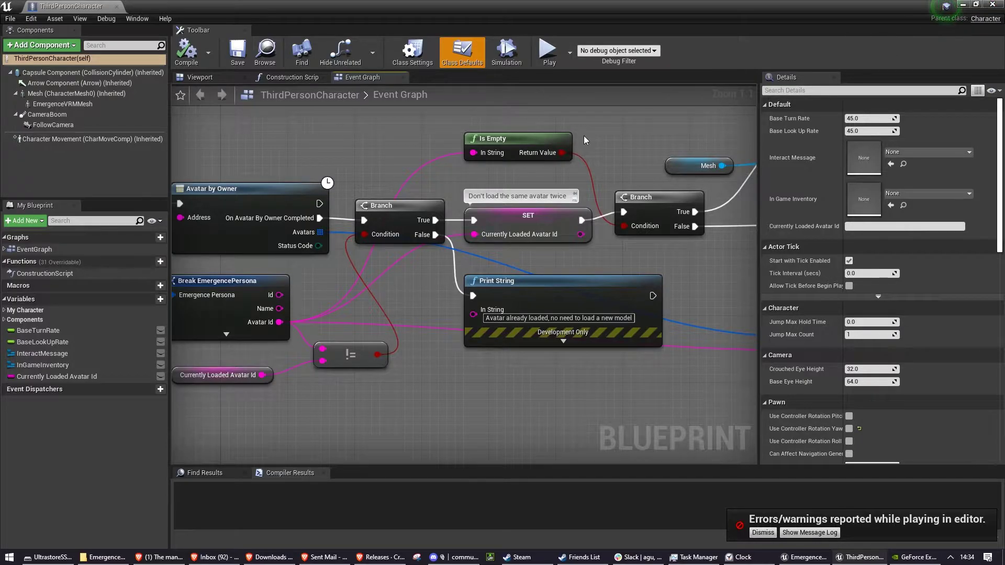
scroll(584, 140, "down", 3)
right_click_drag(545, 119, 588, 259)
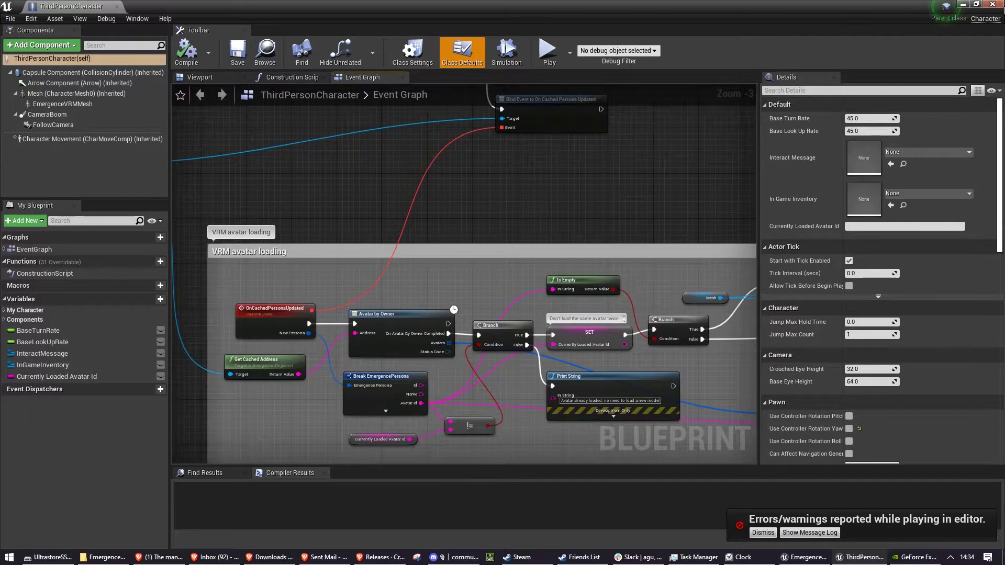
left_click(992, 5)
Return to the level editor and locate the edit entry for the game mode's ThirdPersonCharacter pawn.
left_click(530, 46)
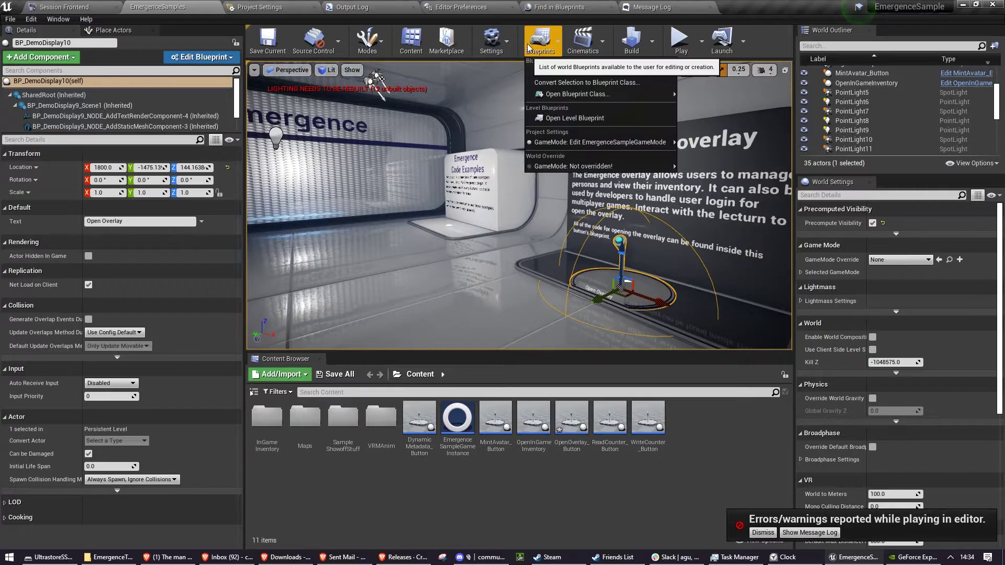
mouse_move(573, 147)
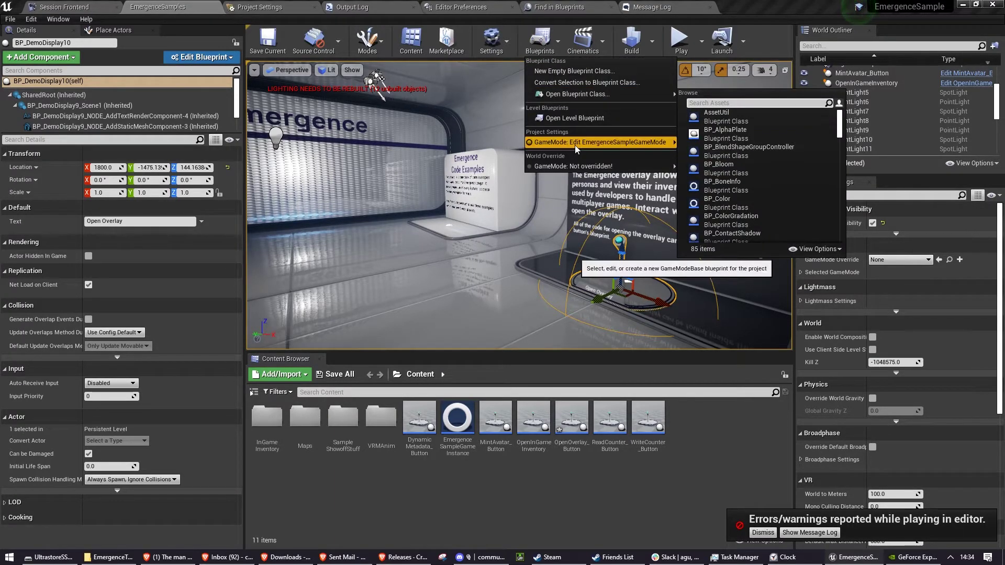
mouse_move(734, 205)
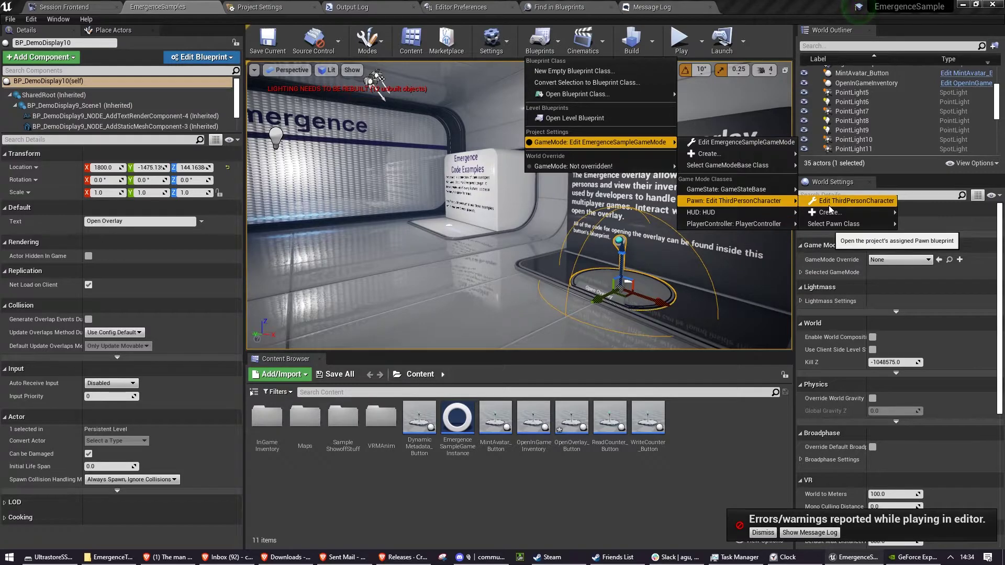
left_click(762, 217)
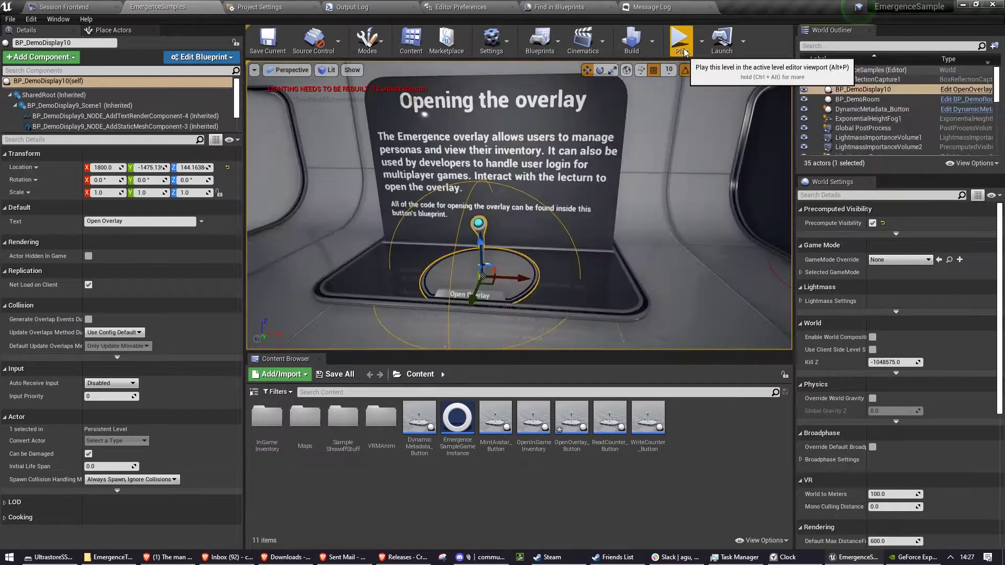
Play the level, walk to the Open Overlay lectern and open the Emergence overlay, closing it after viewing.
left_click(680, 42)
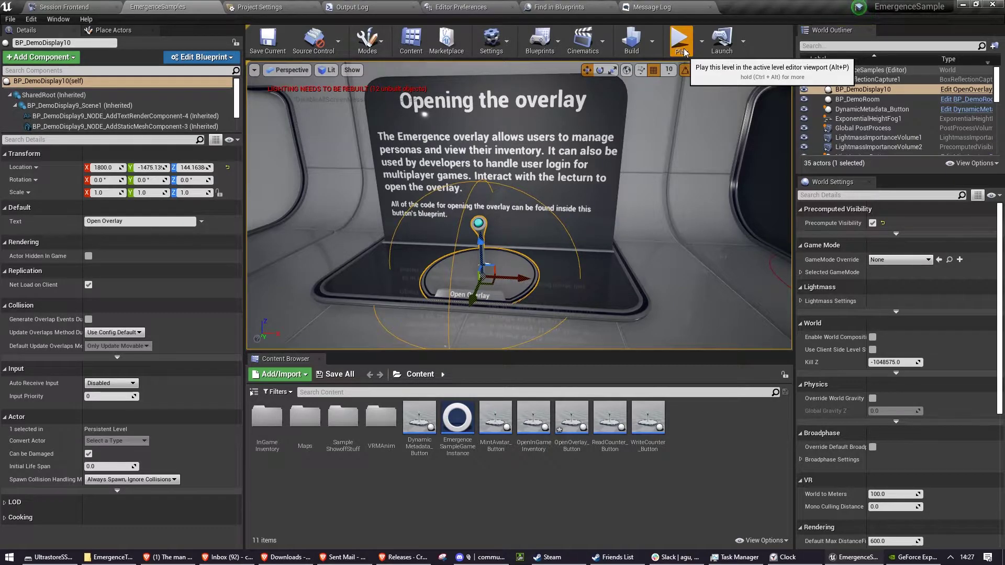
left_click(653, 119)
key("w")
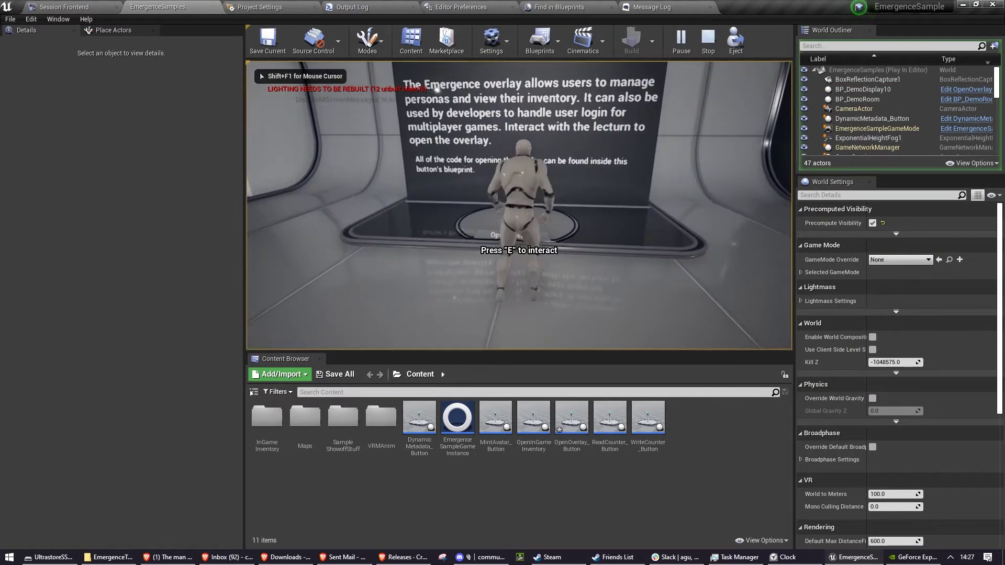
key("e")
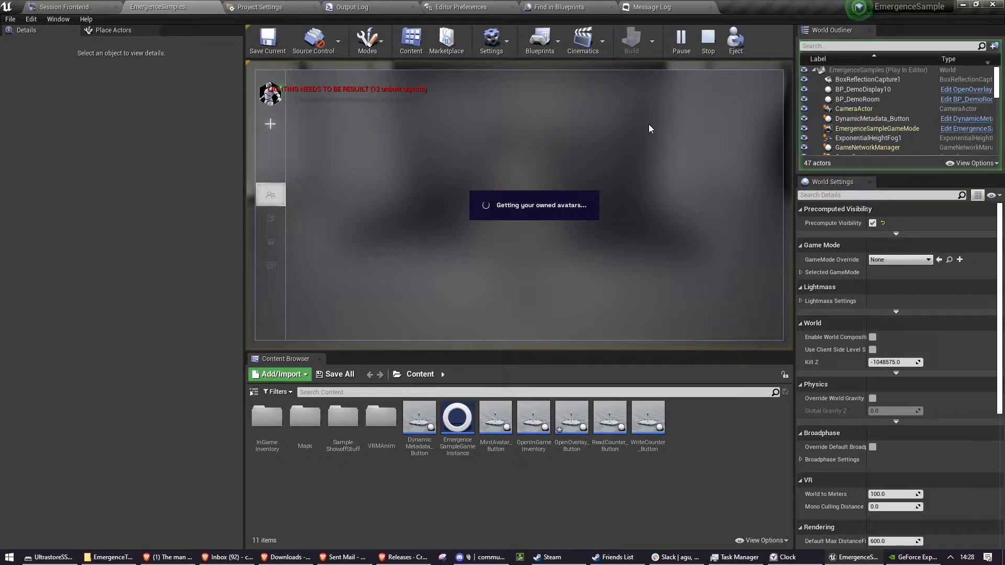
key("Escape")
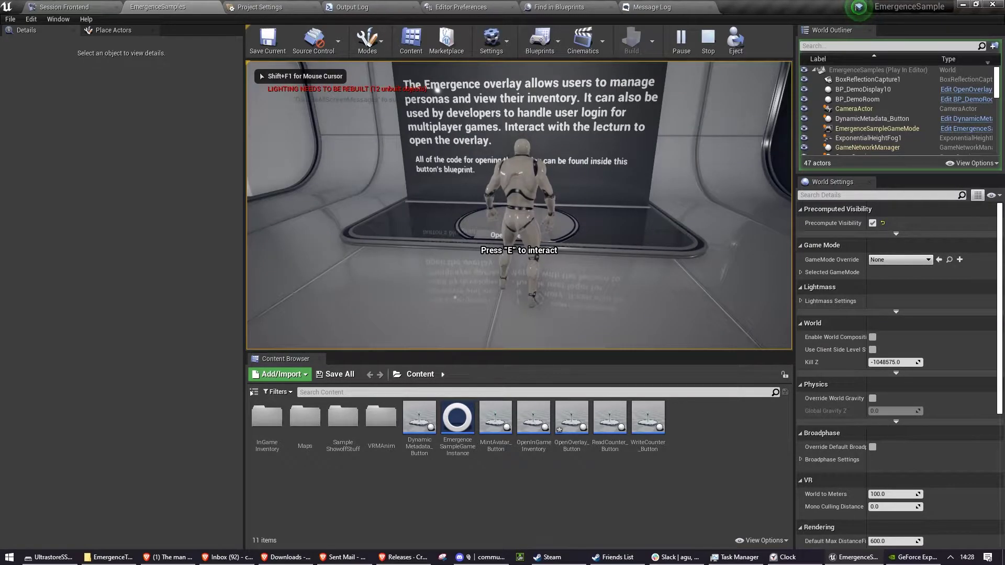
Walk the avatar to the Reading and Writing to Smart Contracts display and interact with the GetCurrentCount lectern.
key("d")
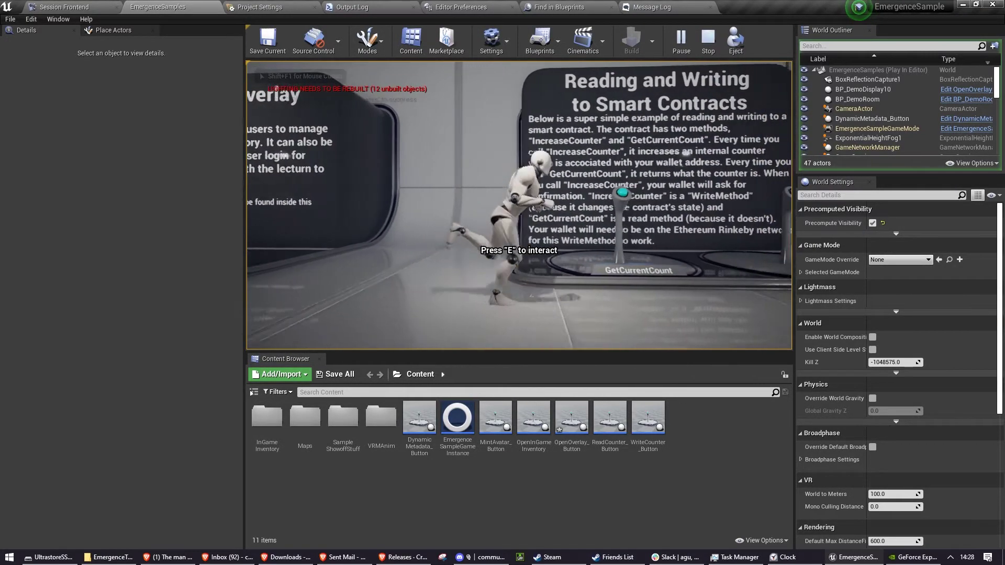
key("s")
key("d")
key("w")
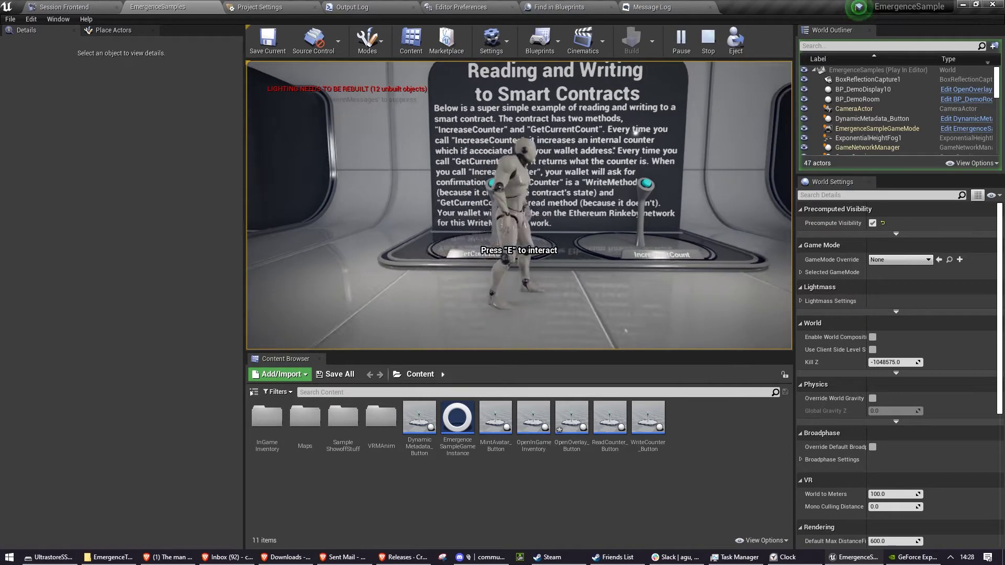
key("w")
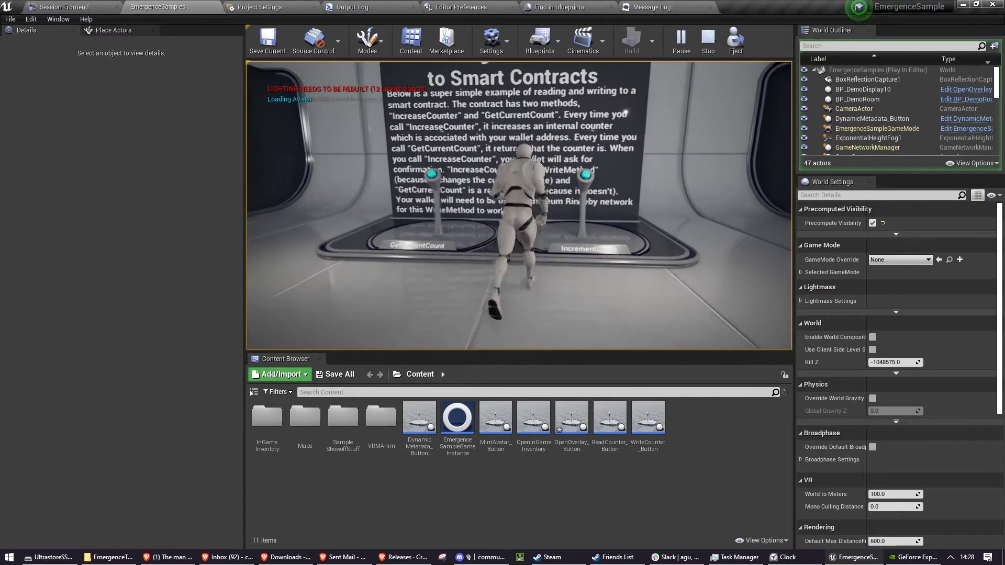
key("e")
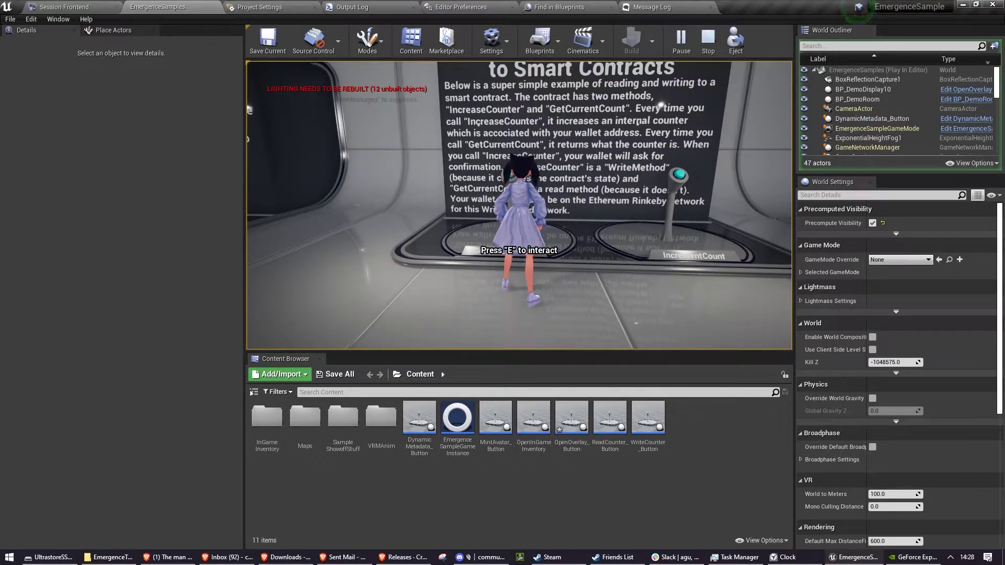
Move the avatar from the smart contracts display to the Emergence Avatars display.
key("s")
key("w")
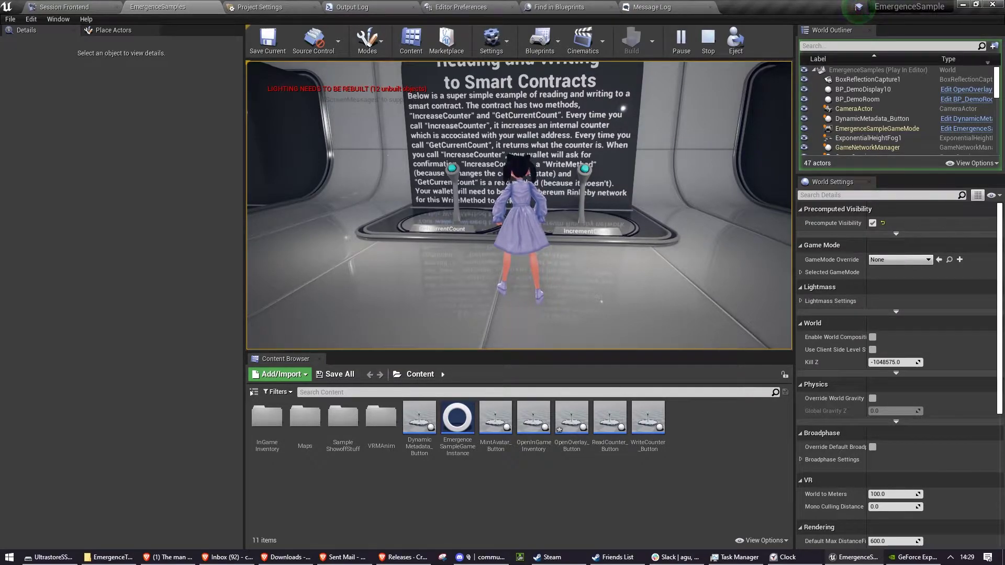
key("w")
key("d")
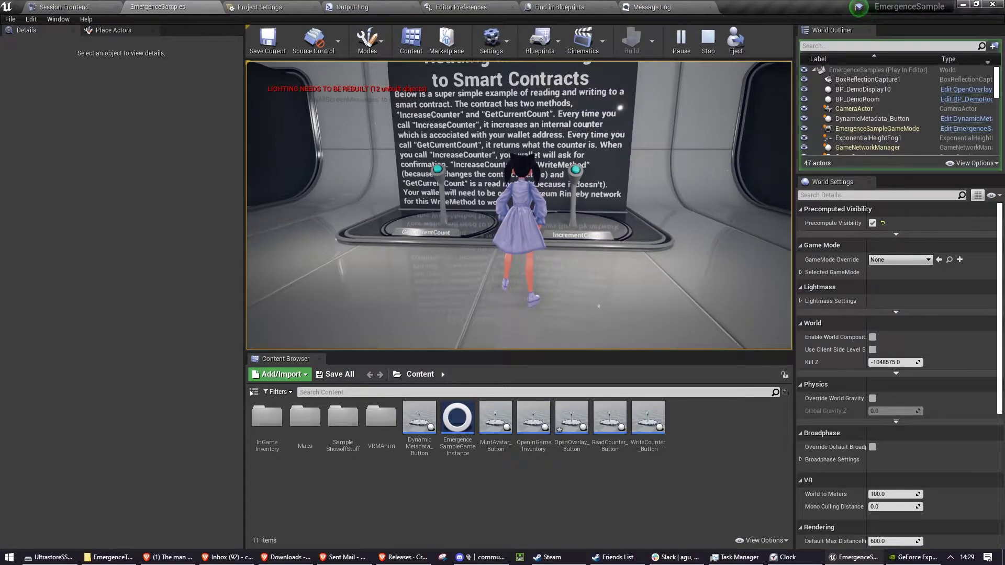
key("d")
key("d")
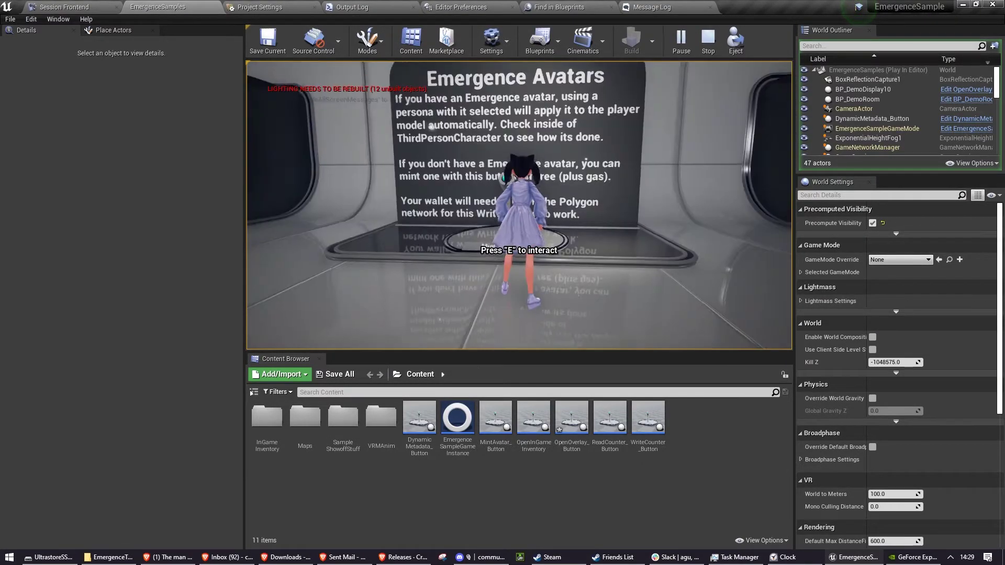
key("a")
key("w")
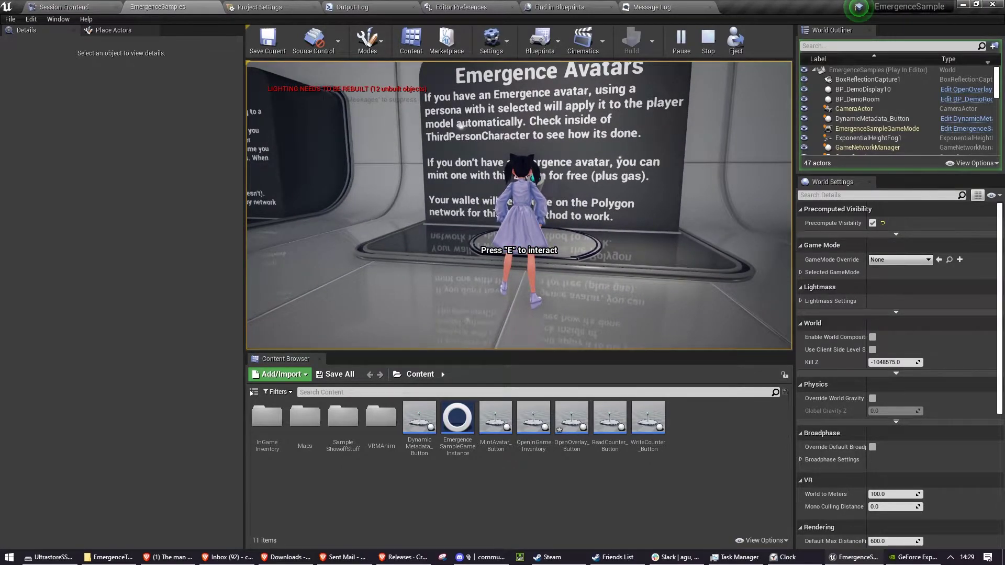
Walk the avatar past the Inventory Service display to the NFT Picker lectern at the Dynamic Metadata display.
key("w")
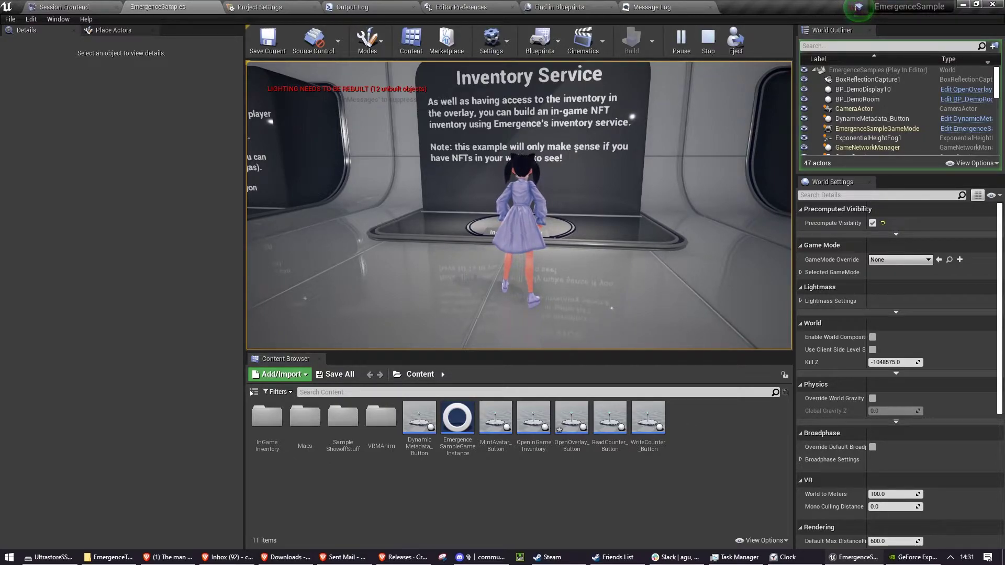
key("w")
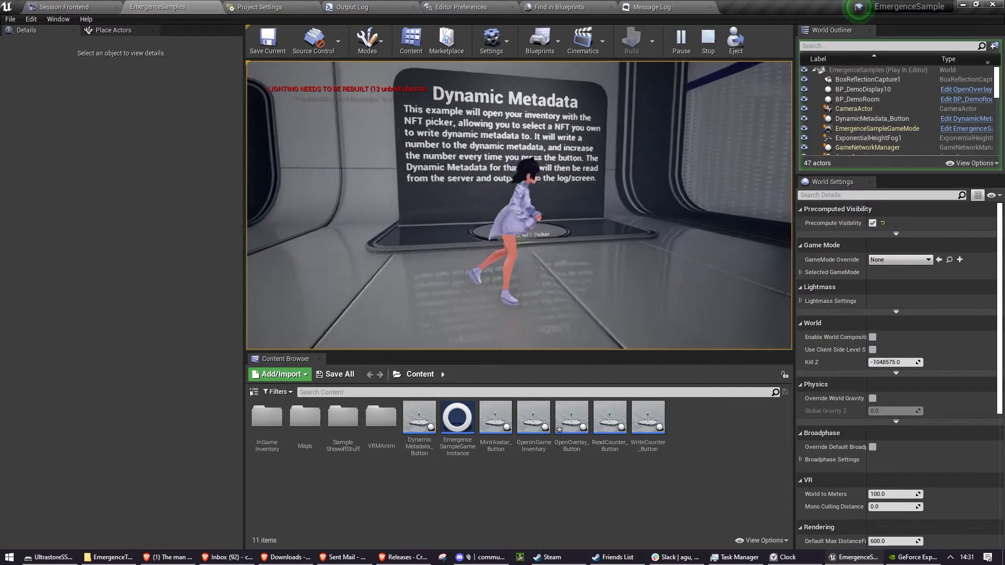
key("d")
key("w")
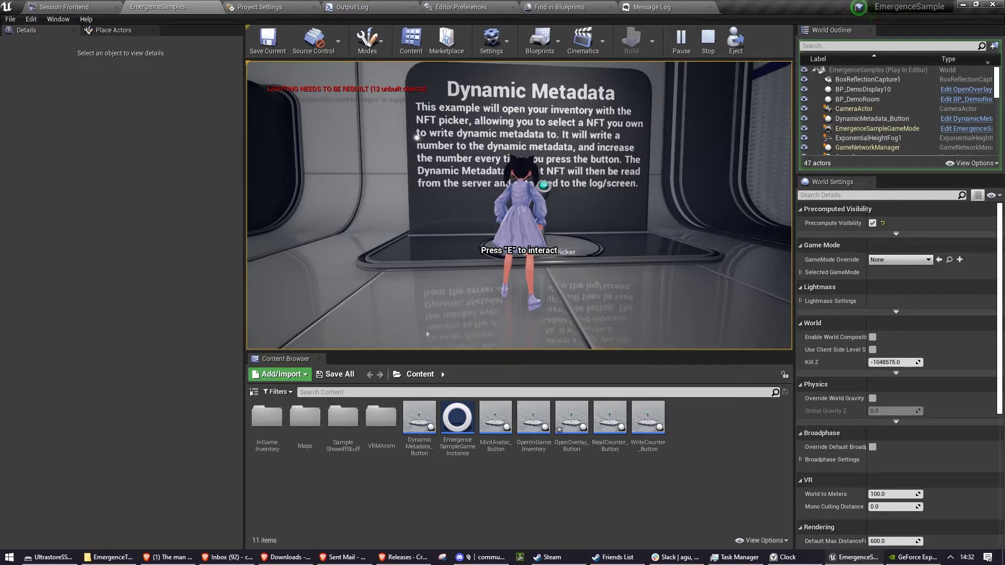
Write dynamic metadata to the pink ASMAIFAAllStarsCharacter NFT through the NFT picker and review the output in the console.
key("e")
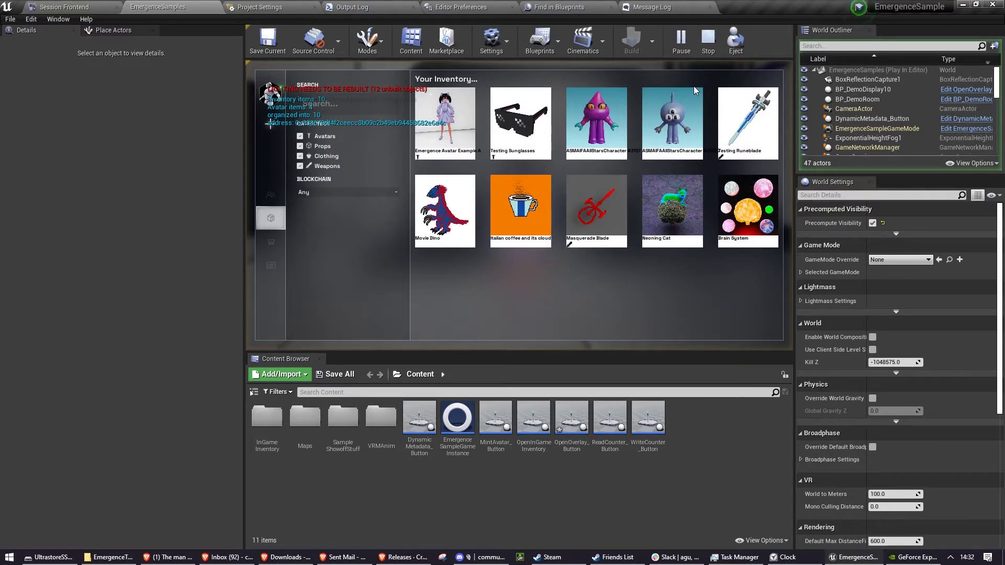
left_click(594, 122)
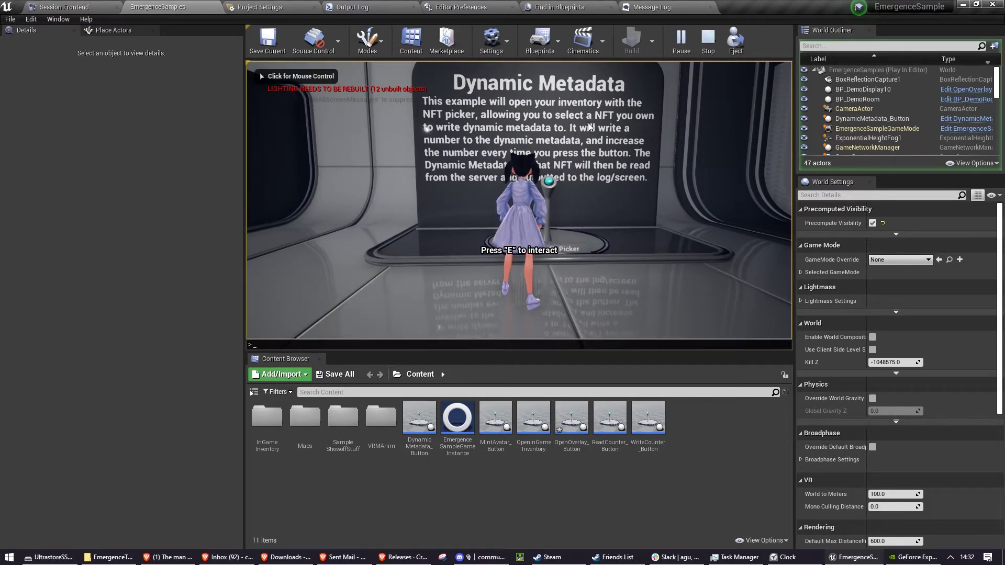
key("grave")
key("grave")
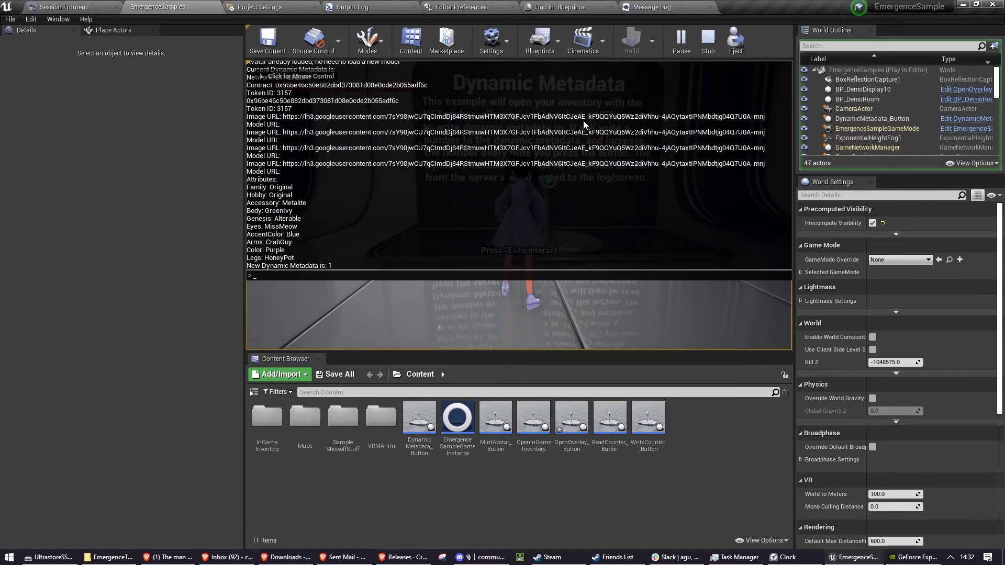
scroll(585, 122, "up", 6)
scroll(585, 123, "down", 6)
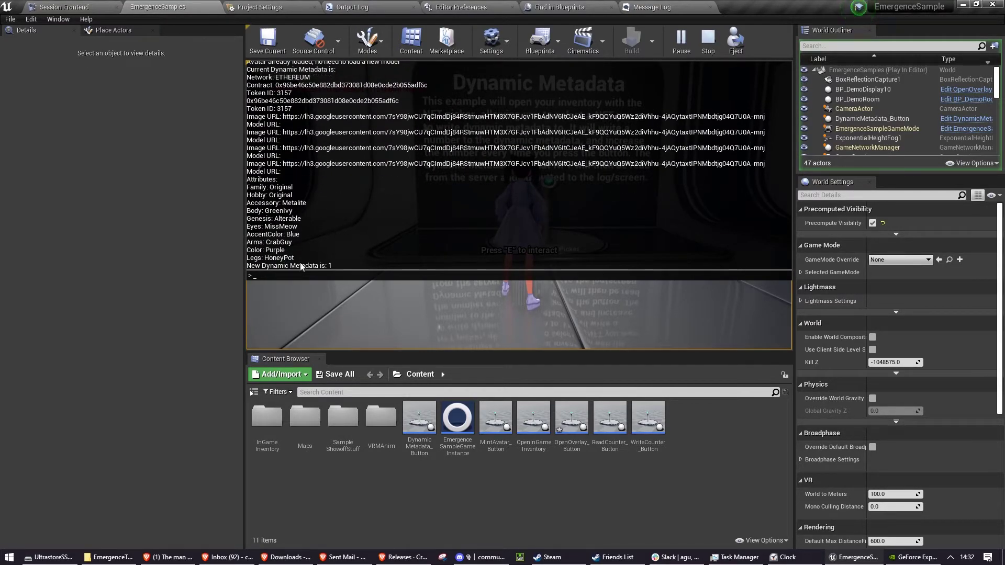
Pick the same pink NFT again to increase its dynamic metadata, check the new console output and close the console.
left_click(329, 268)
key("e")
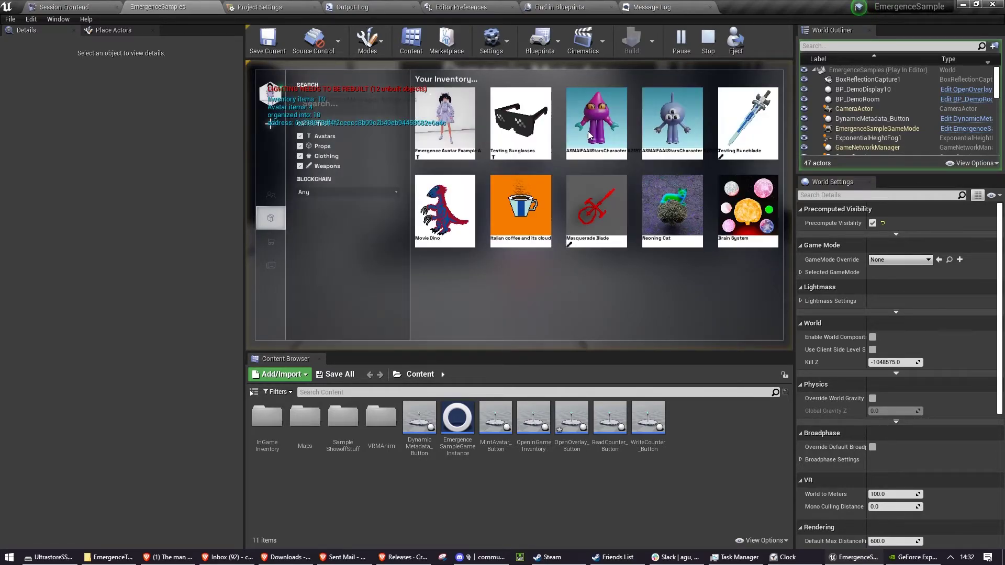
left_click(588, 131)
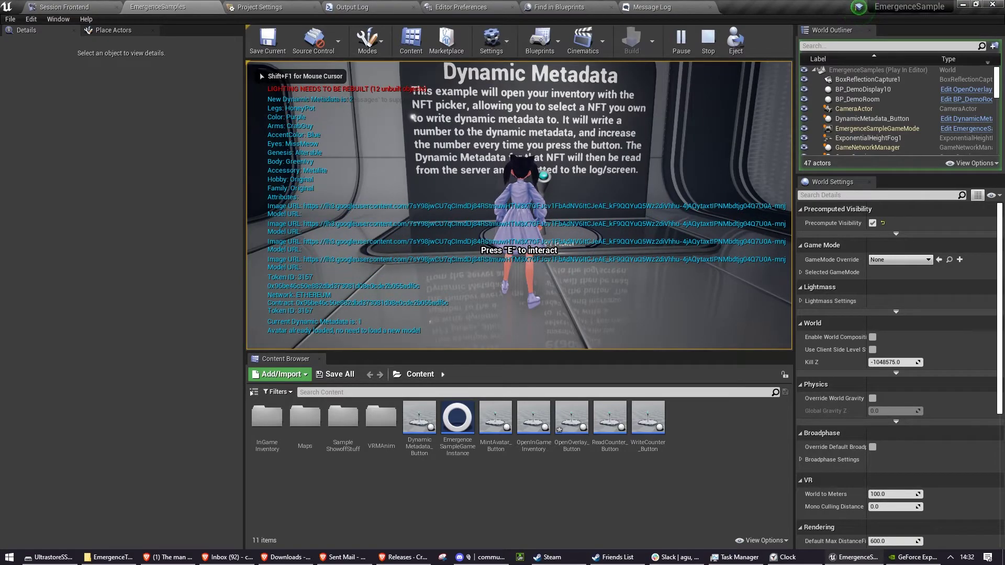
key("grave")
key("grave")
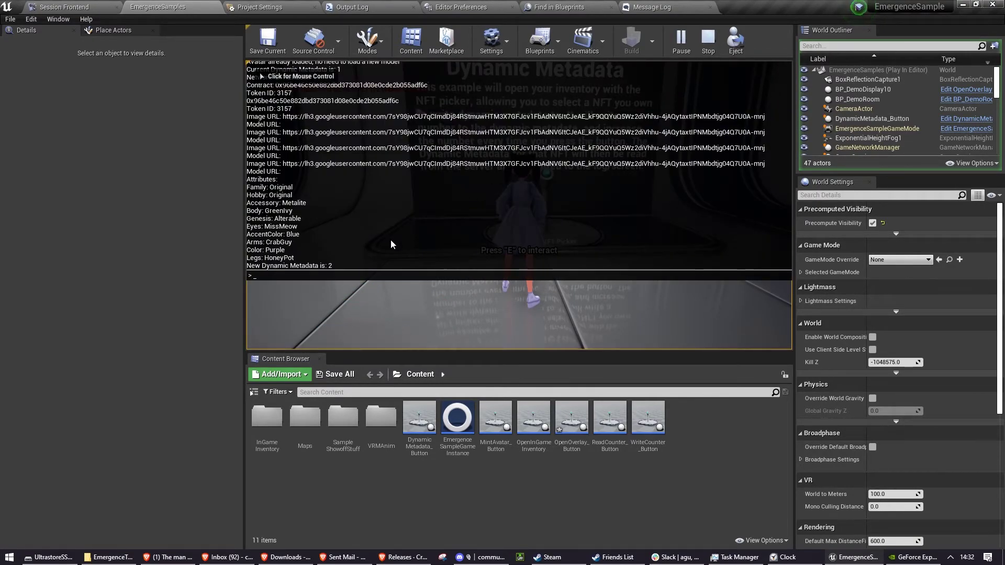
key("grave")
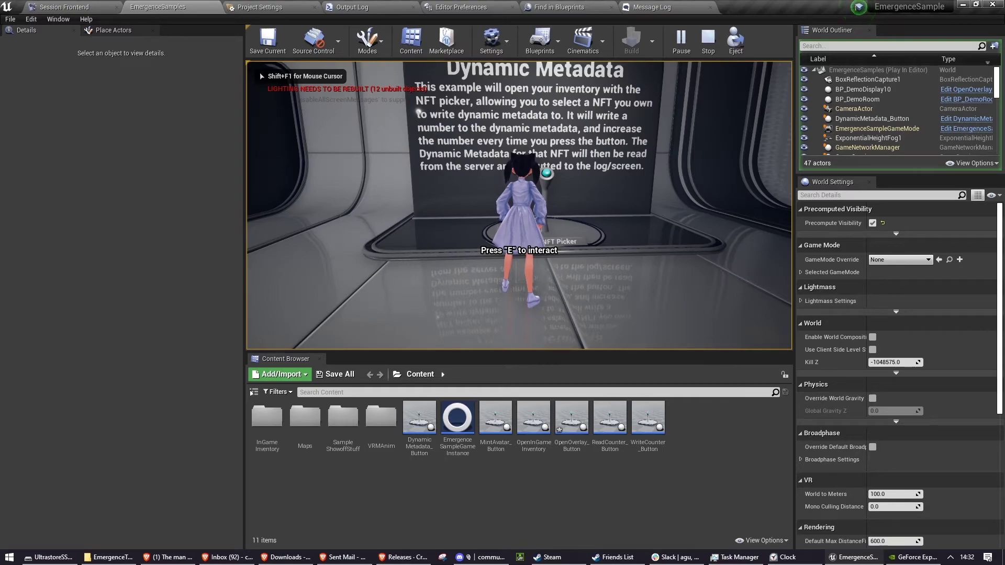